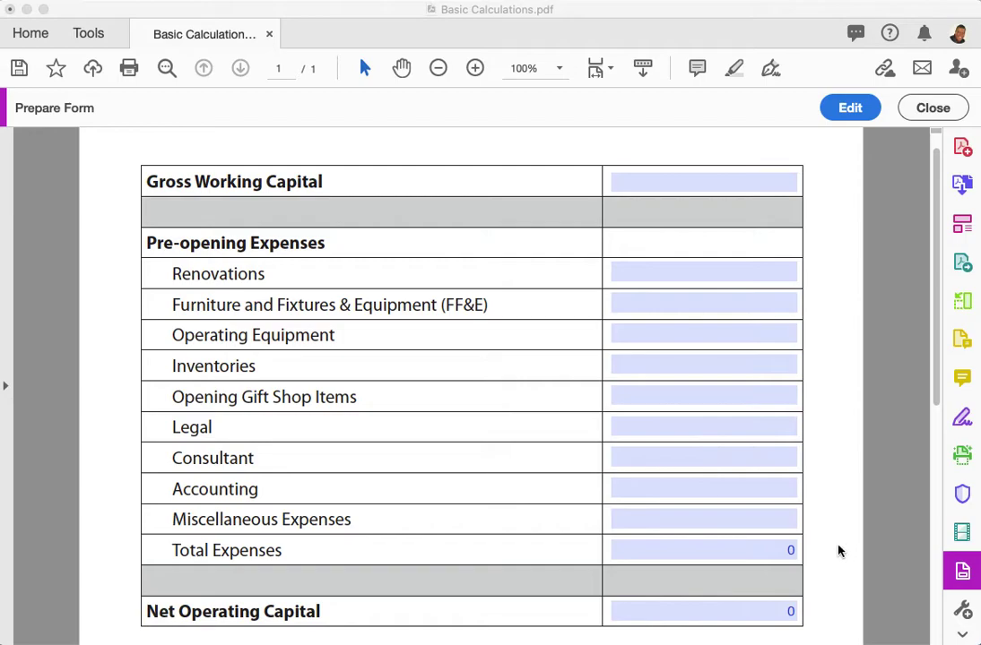
# - Enter 1000 in the Gross Working Capital field
pyautogui.click(719, 183)
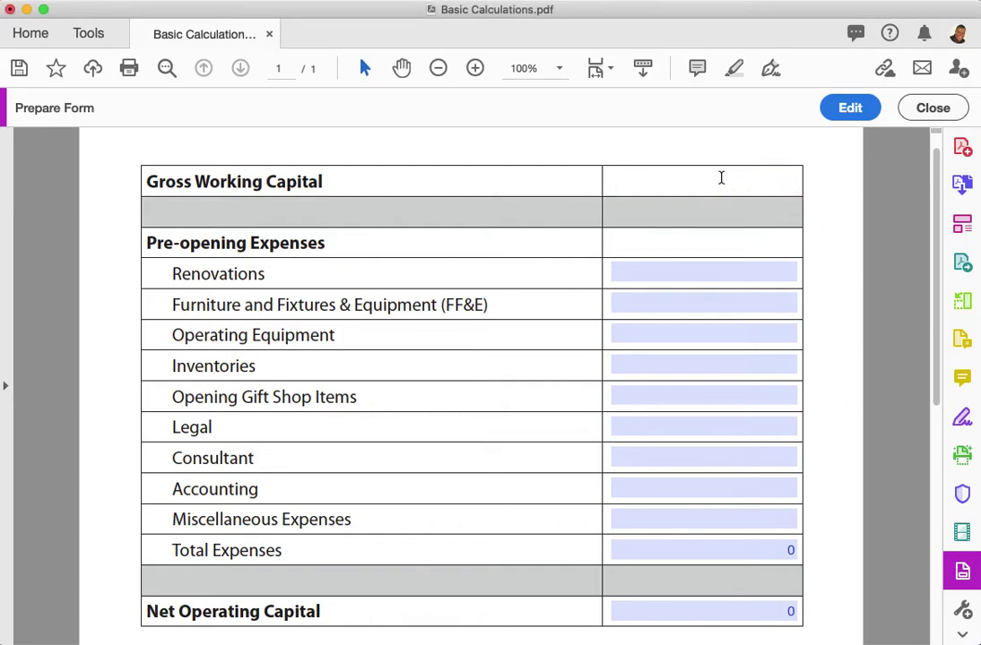
pyautogui.write('1000')
# - Enter 20 in every expense field, from Renovations through Miscellaneous
pyautogui.click(772, 271)
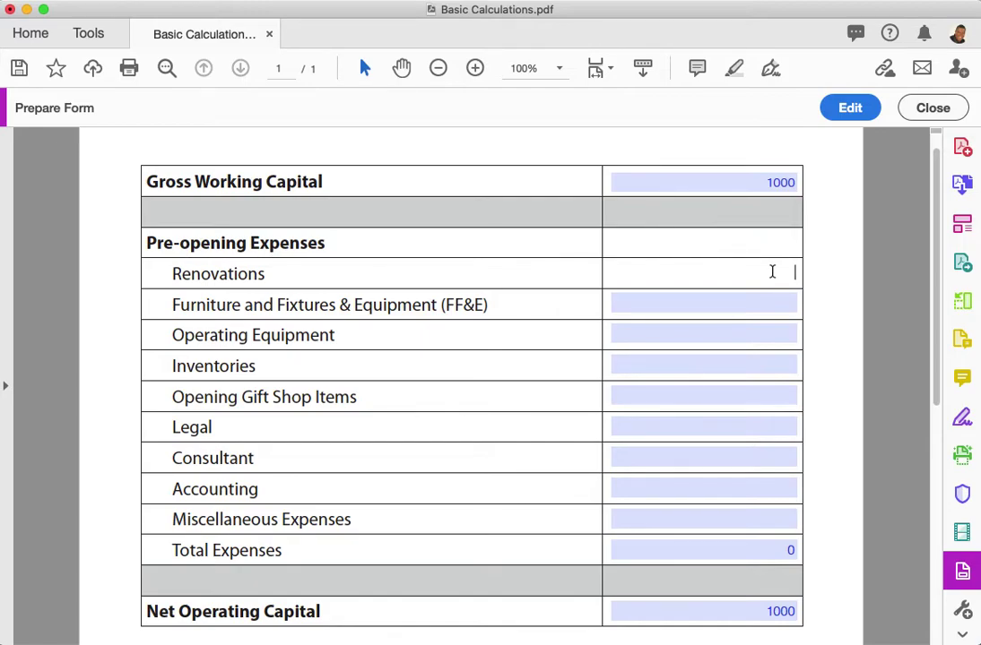
pyautogui.write('20')
pyautogui.press('Tab')
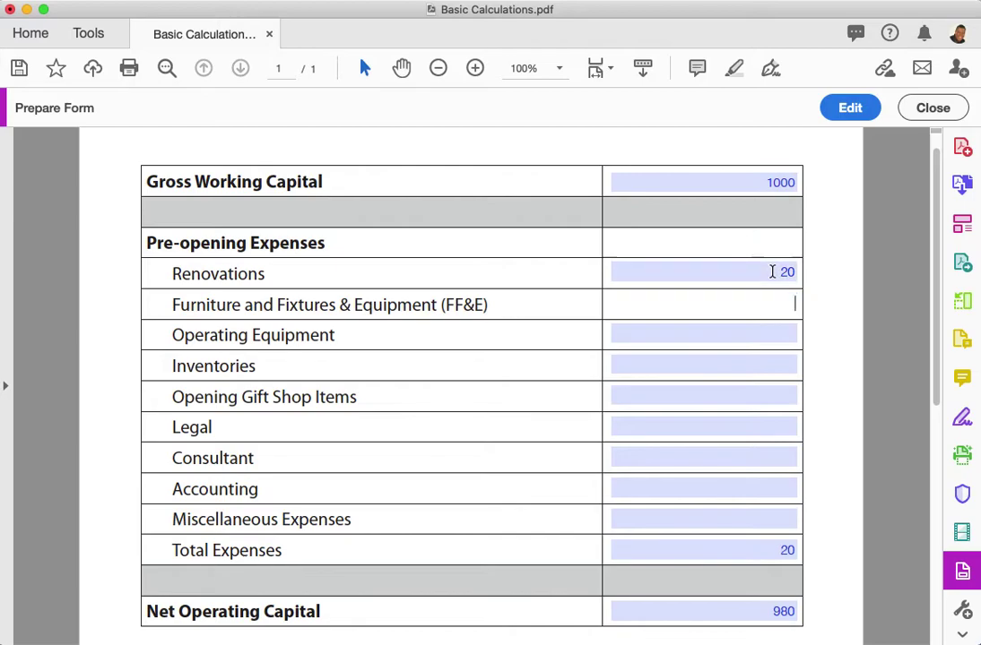
pyautogui.write('20')
pyautogui.press('Tab')
pyautogui.write('20')
pyautogui.press('Tab')
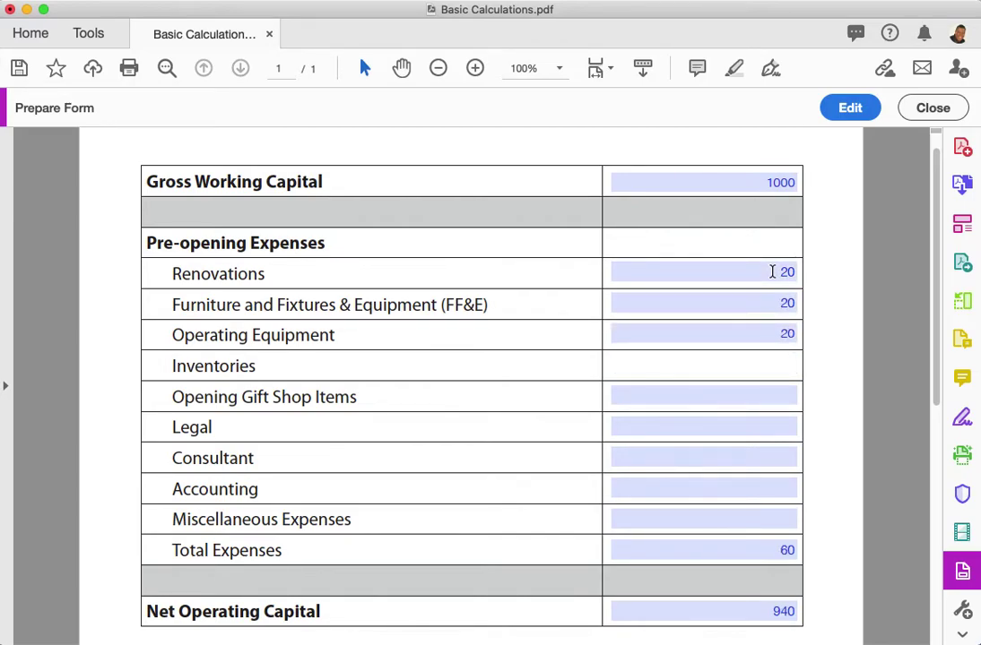
pyautogui.write('20')
pyautogui.press('Tab')
pyautogui.write('20')
pyautogui.press('Tab')
pyautogui.write('20')
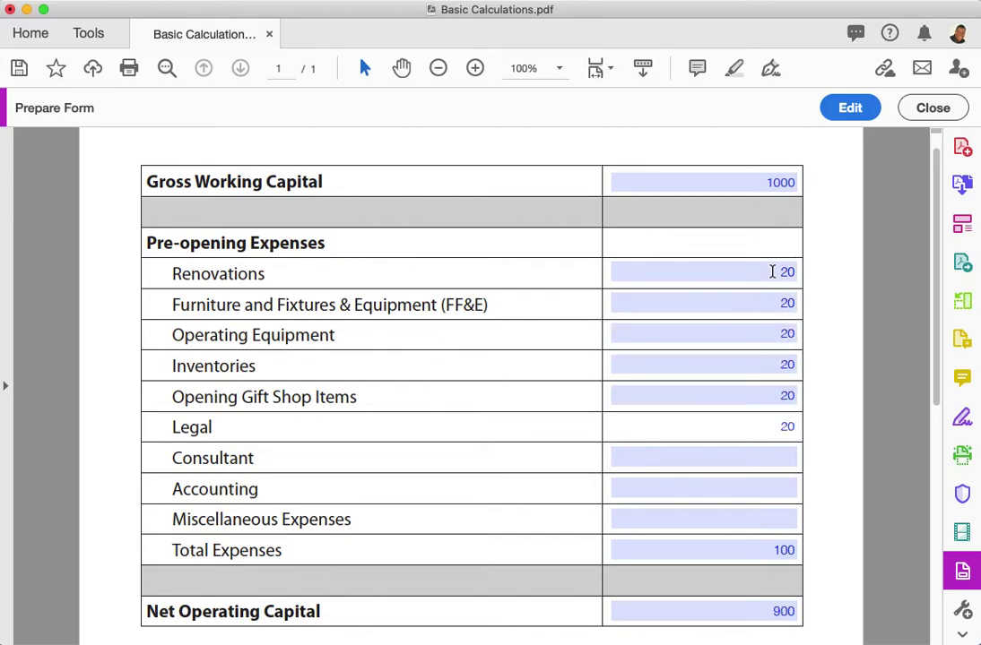
pyautogui.press('Tab')
pyautogui.write('20')
pyautogui.press('Tab')
pyautogui.write('20')
pyautogui.press('Tab')
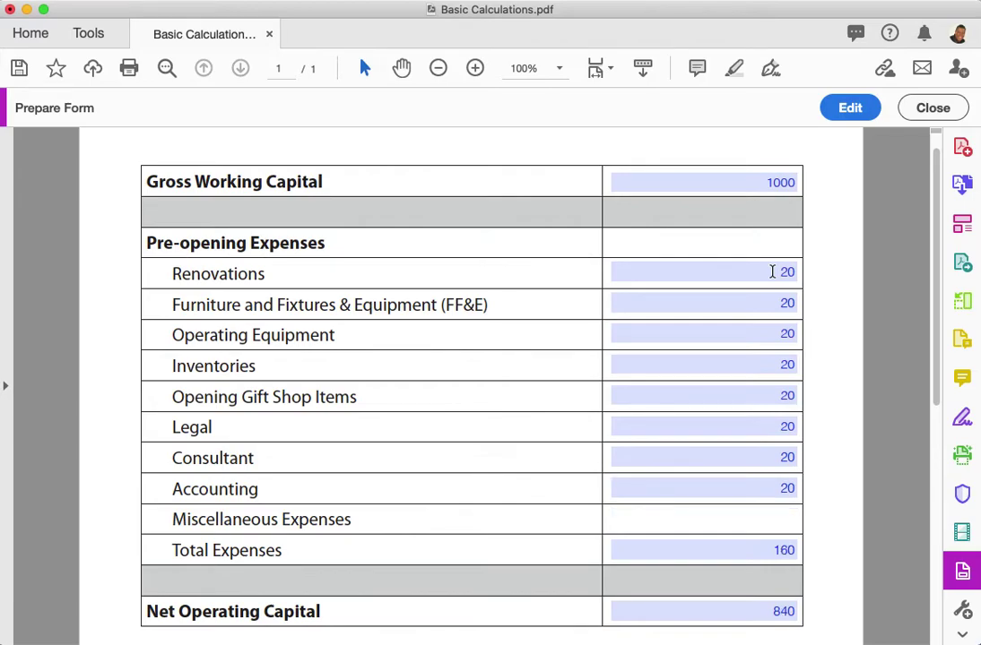
pyautogui.write('20')
# - Check the Renovations, FF&E and Total Expenses fields to verify the calculated totals
pyautogui.click(788, 261)
pyautogui.click(763, 305)
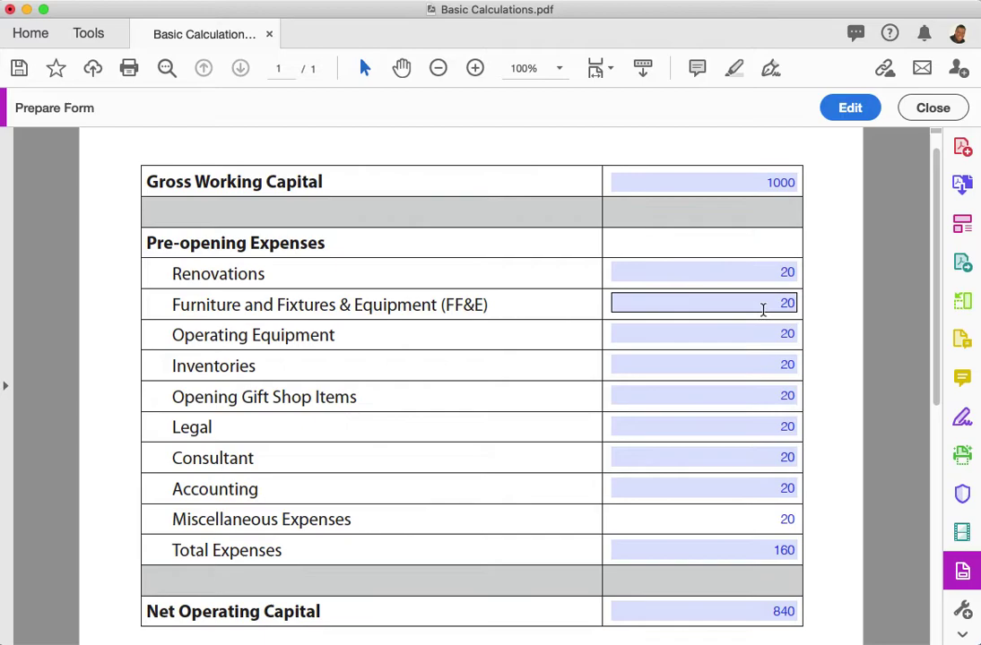
pyautogui.click(764, 549)
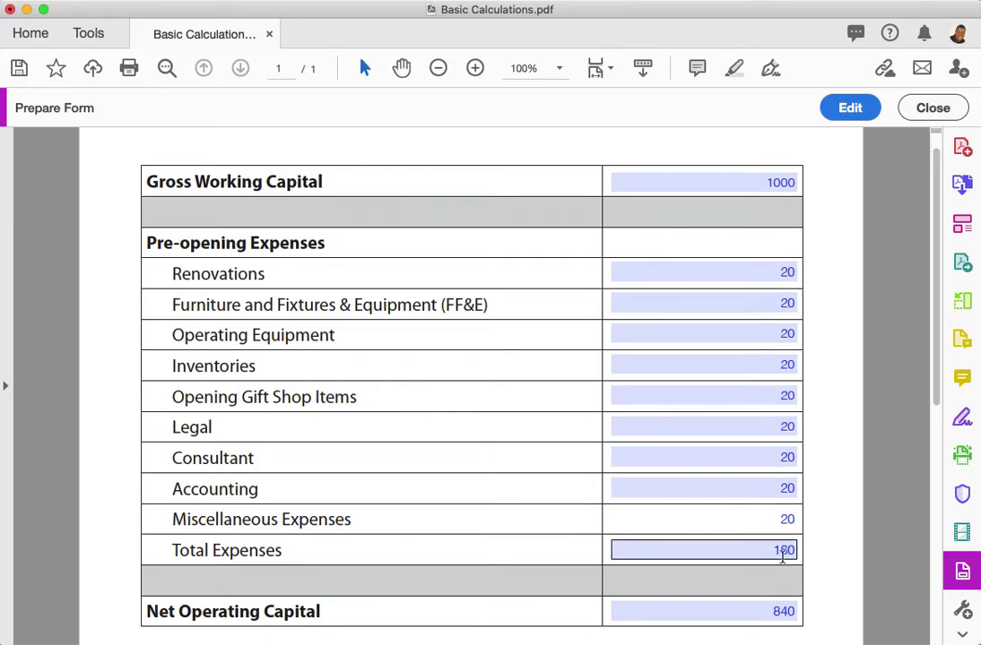
pyautogui.click(793, 532)
pyautogui.click(781, 551)
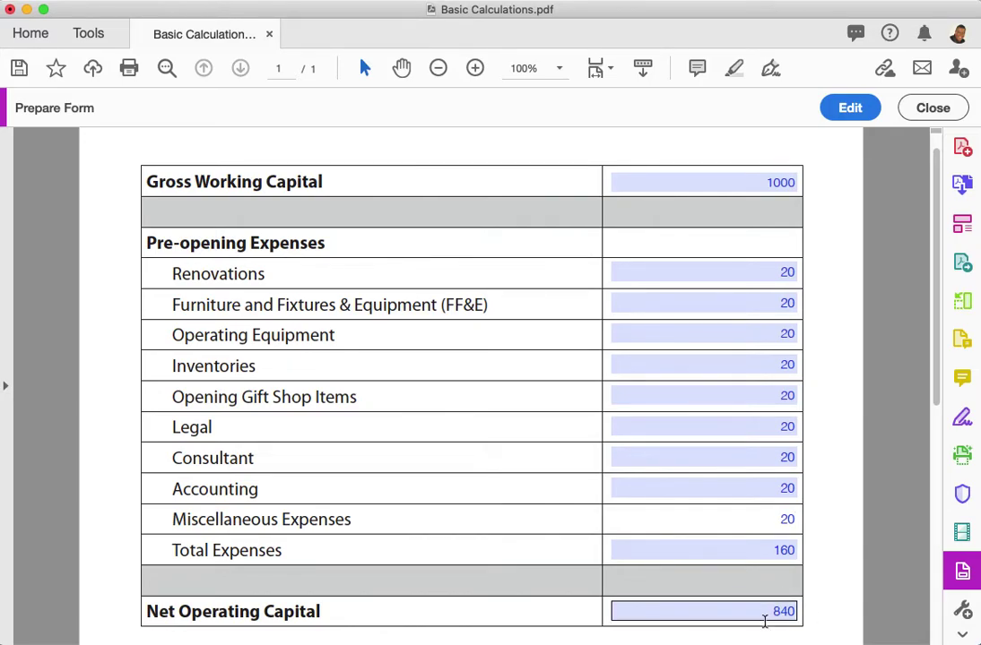
pyautogui.scroll(-1, 780, 633)
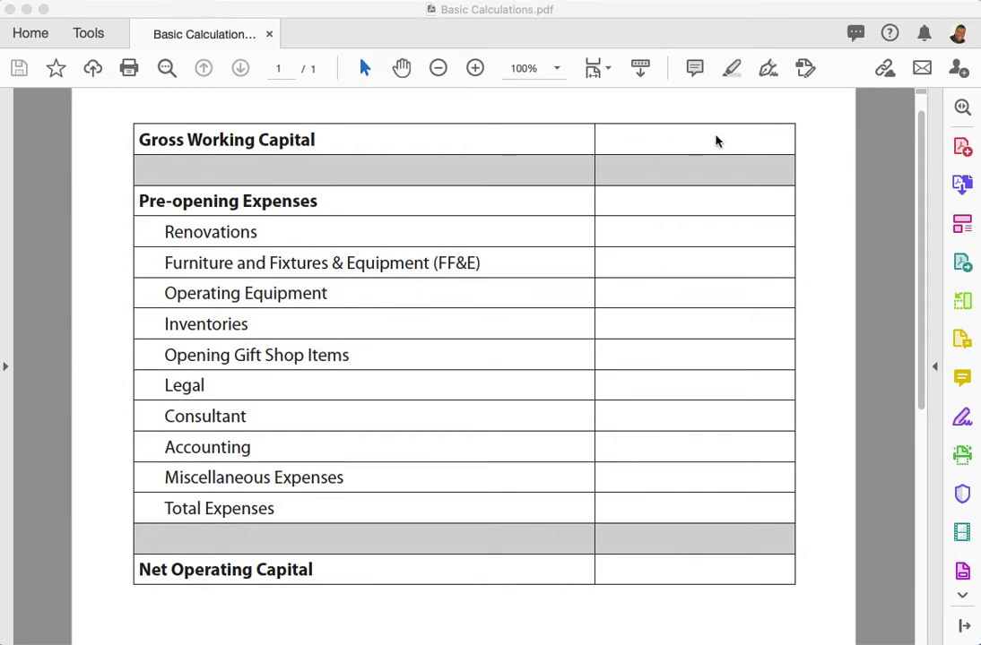
# - Start the Prepare Form tool on the current Basic Calculations.pdf
pyautogui.click(91, 33)
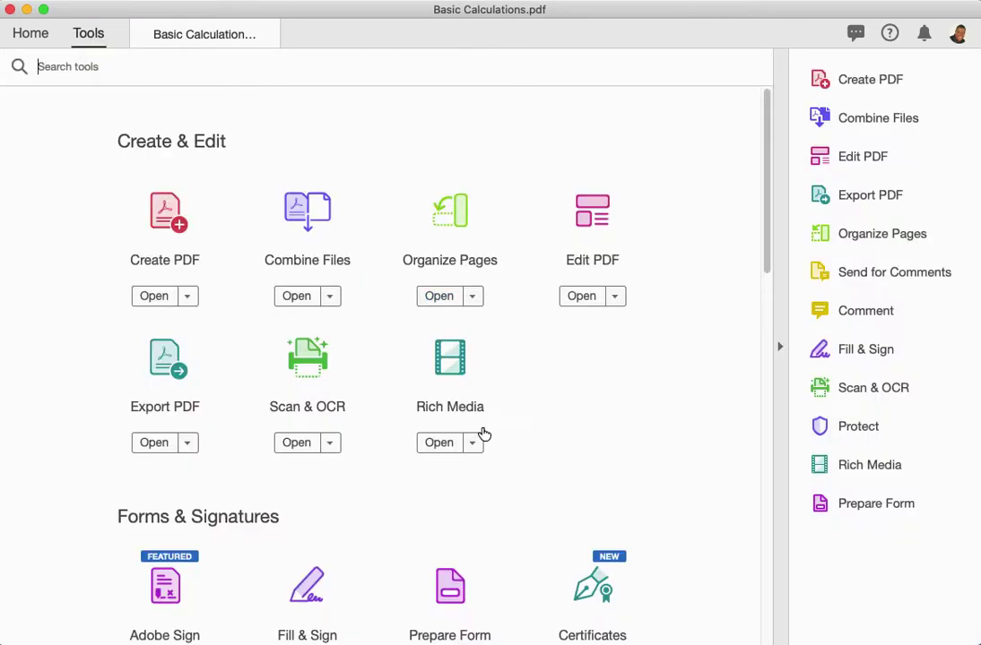
pyautogui.click(453, 583)
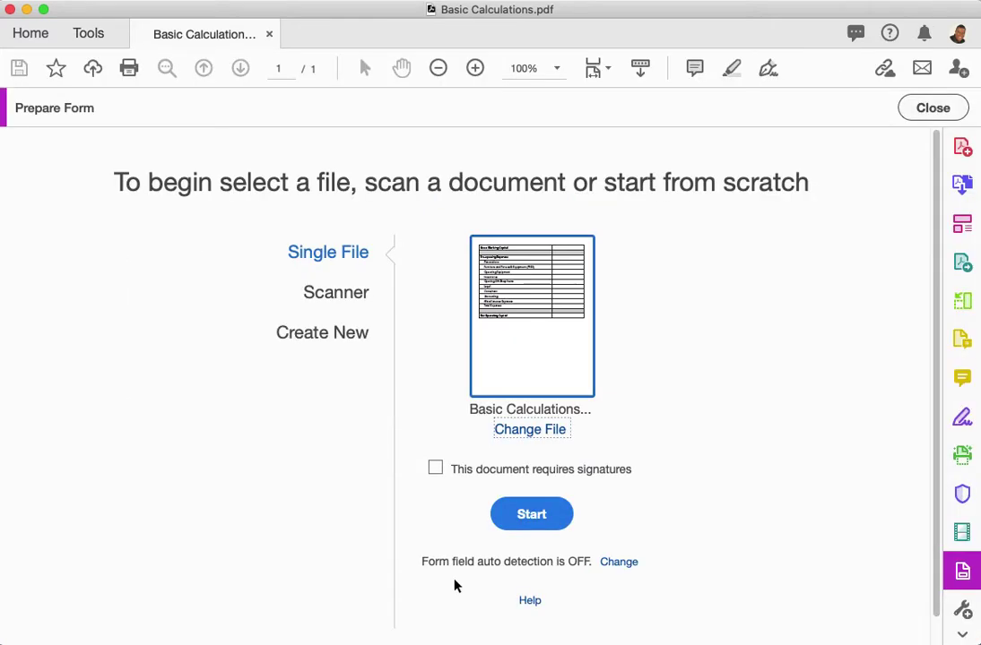
pyautogui.click(528, 516)
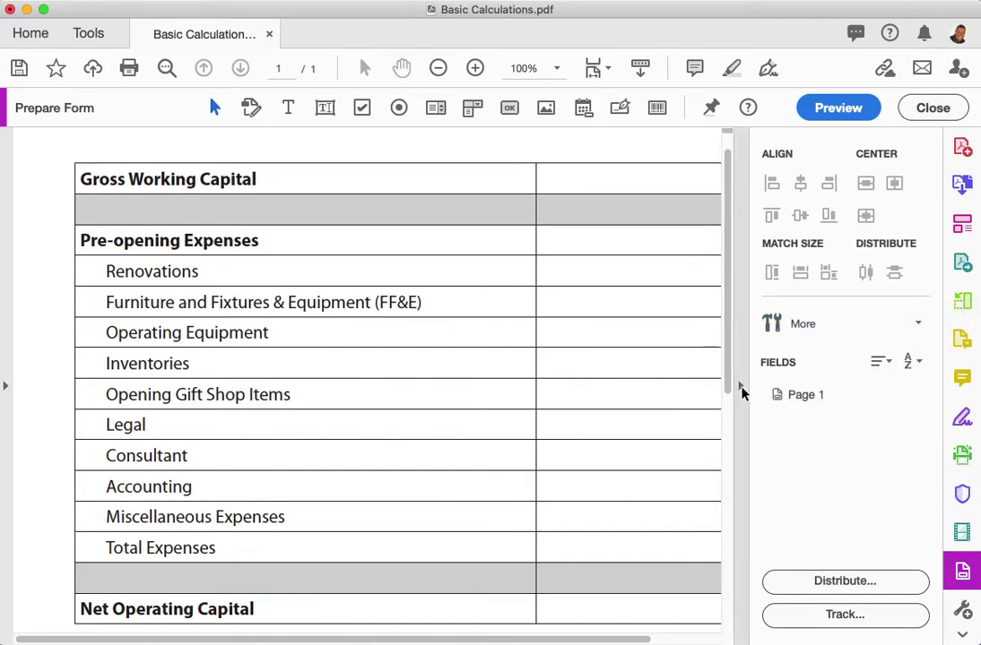
# - Collapse the side panel and place a text field in the Gross Working Capital value cell
pyautogui.click(740, 390)
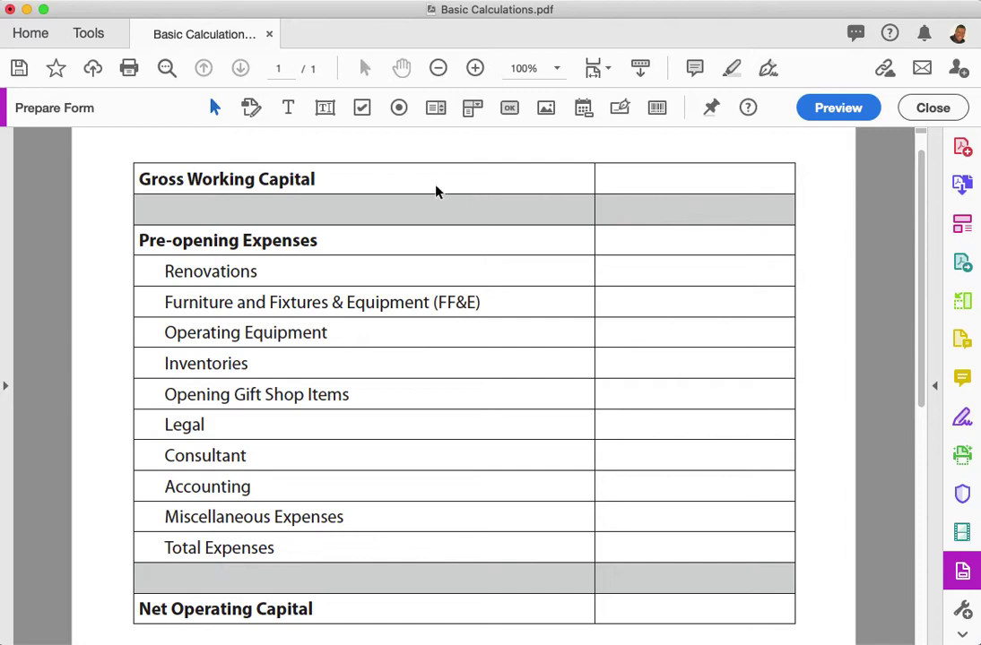
pyautogui.click(325, 108)
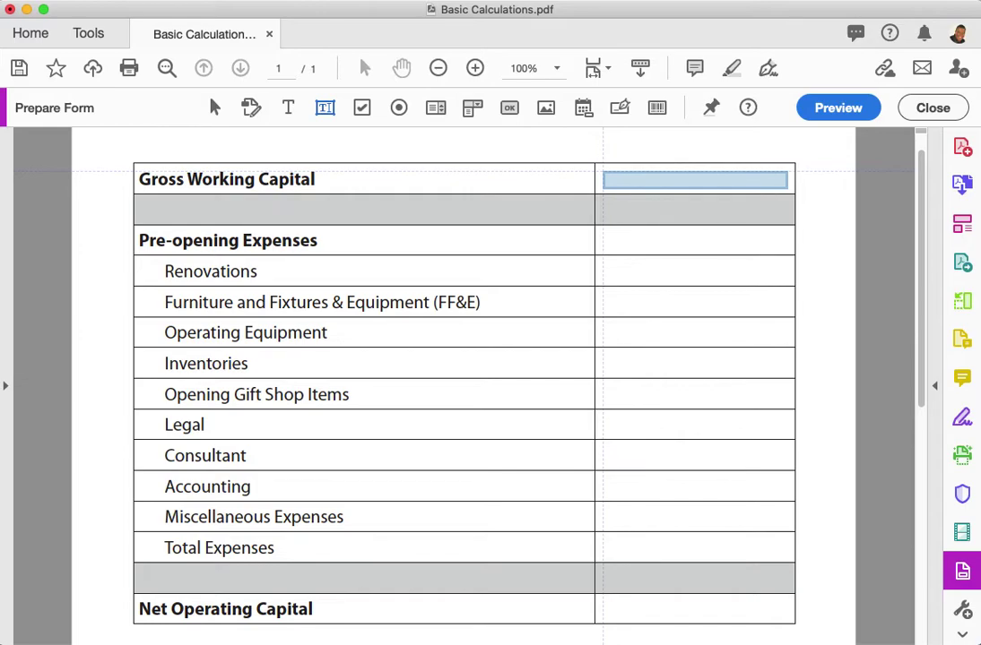
pyautogui.click(603, 174)
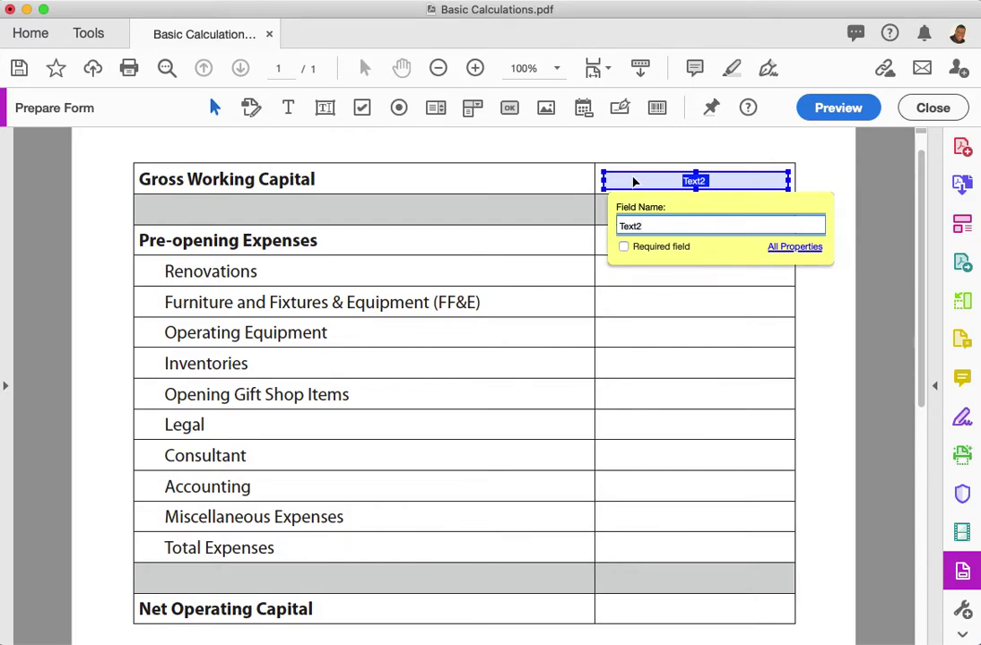
pyautogui.rightClick(634, 182)
pyautogui.click(654, 187)
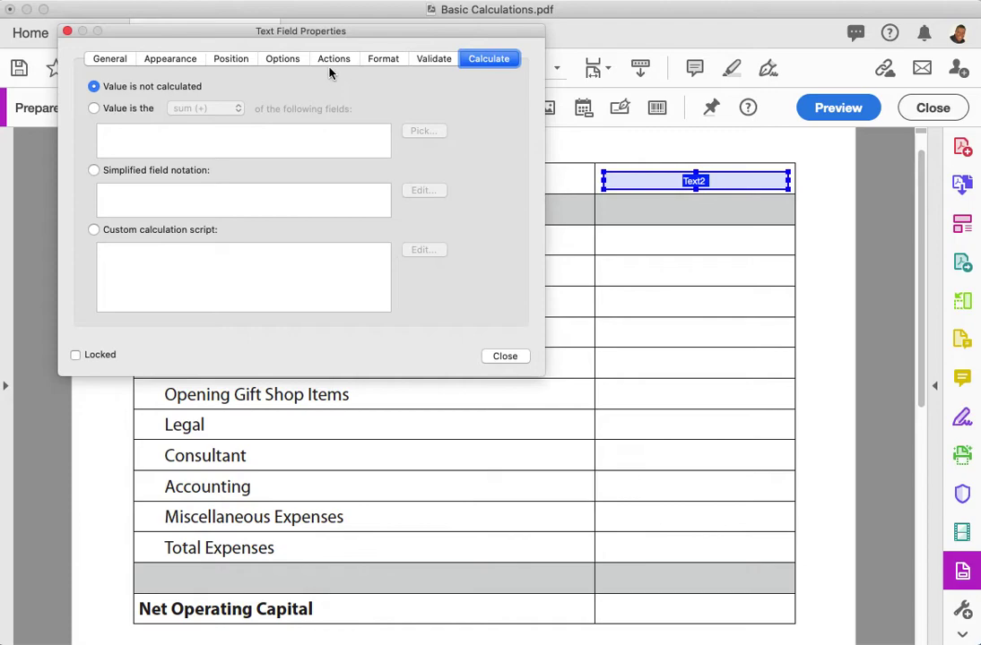
pyautogui.click(283, 59)
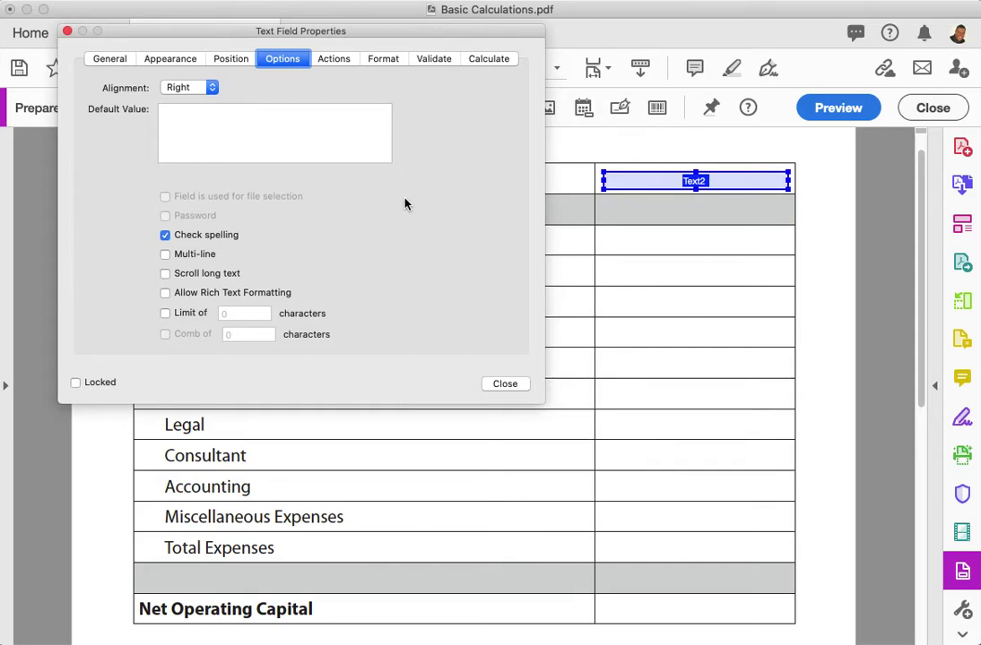
pyautogui.click(505, 385)
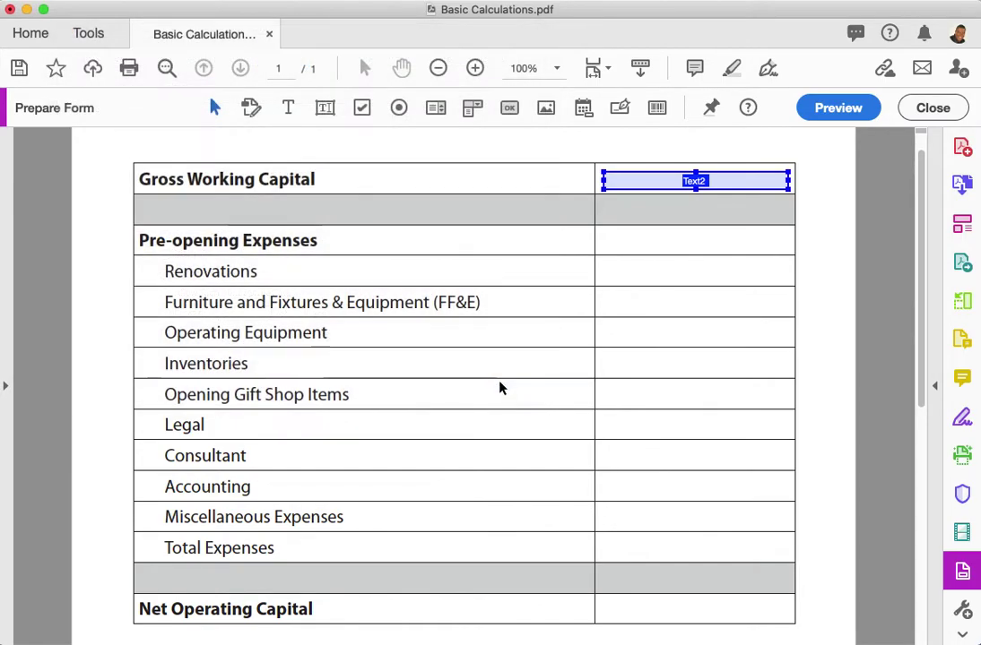
# - Duplicate the Text2 field into 13 copies down the column
pyautogui.rightClick(737, 185)
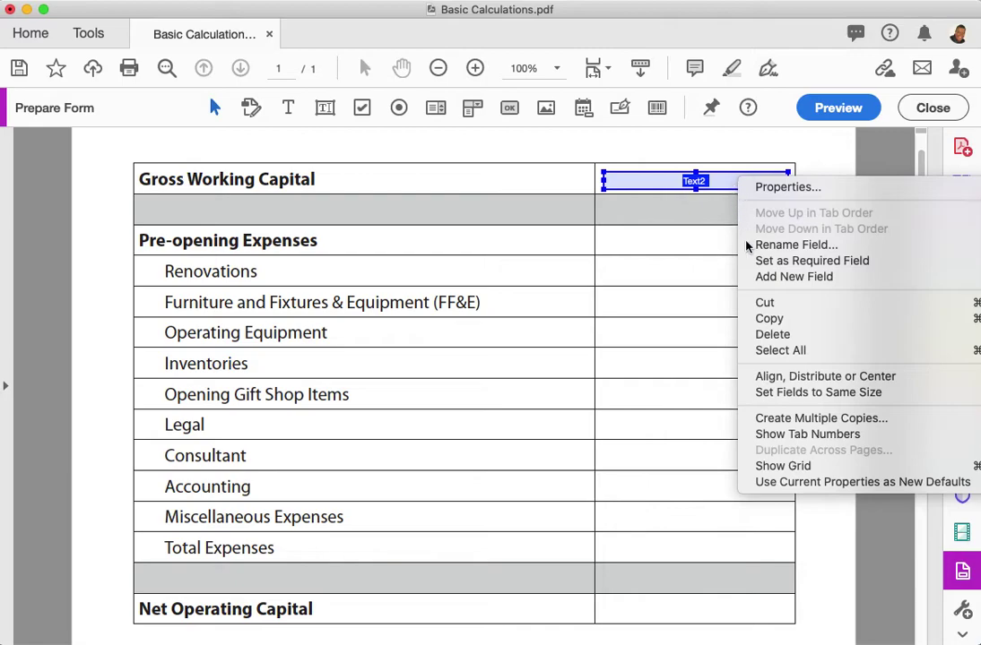
pyautogui.click(766, 418)
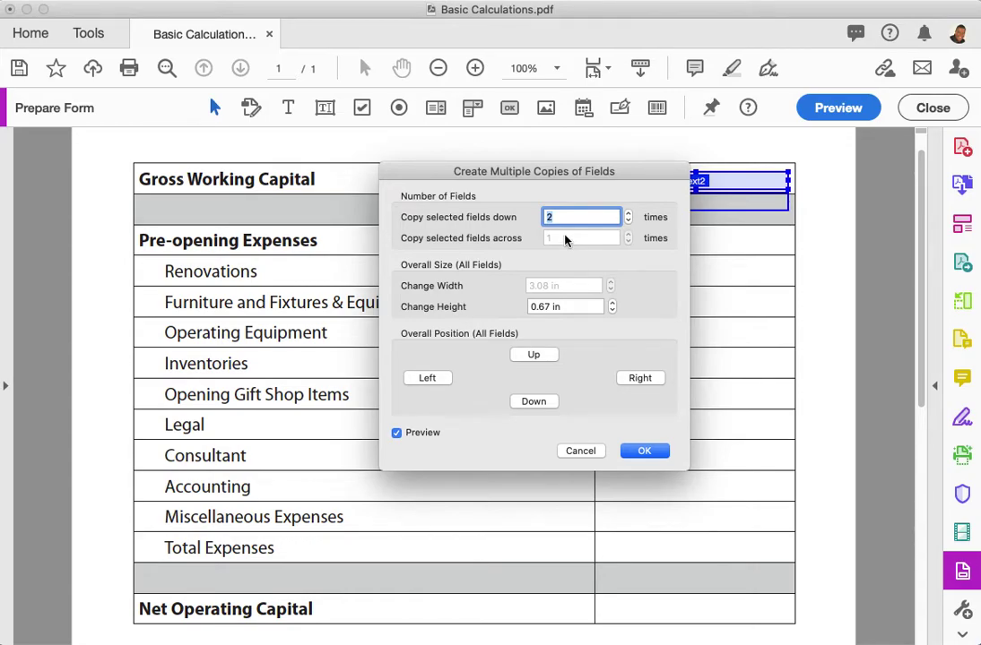
pyautogui.write('13')
pyautogui.press('Return')
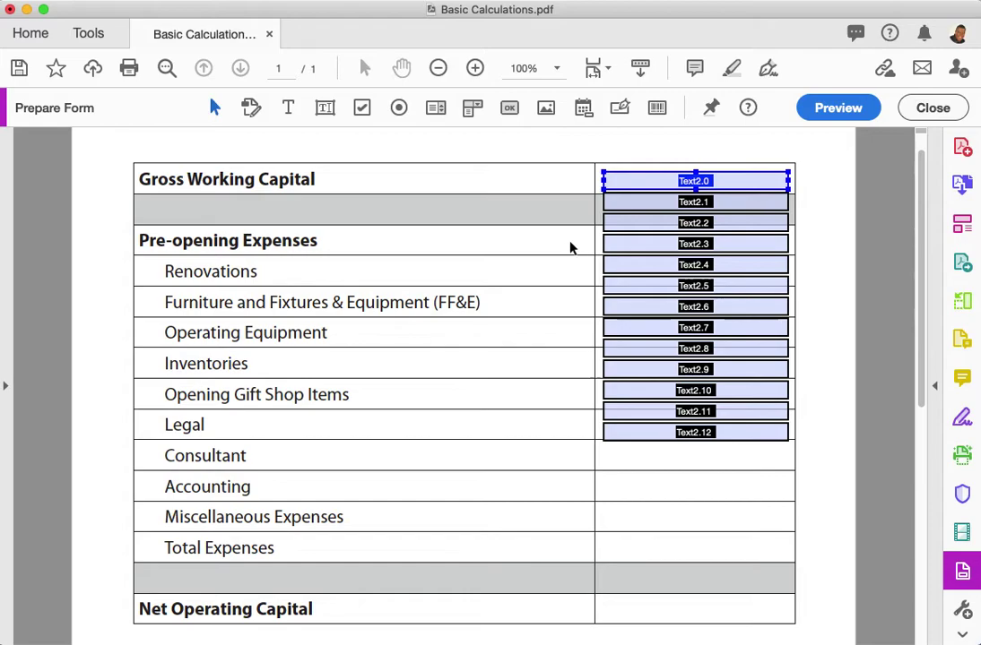
# - Move Text2.12 to Net Operating Capital, Text2.11 to Total Expenses, and shift the stacked fields down a row
pyautogui.keyDown('super'); pyautogui.click(657, 375); pyautogui.keyUp('super')
pyautogui.keyDown('super'); pyautogui.click(636, 307); pyautogui.keyUp('super')
pyautogui.keyDown('super'); pyautogui.click(735, 434); pyautogui.keyUp('super')
pyautogui.click(740, 436)
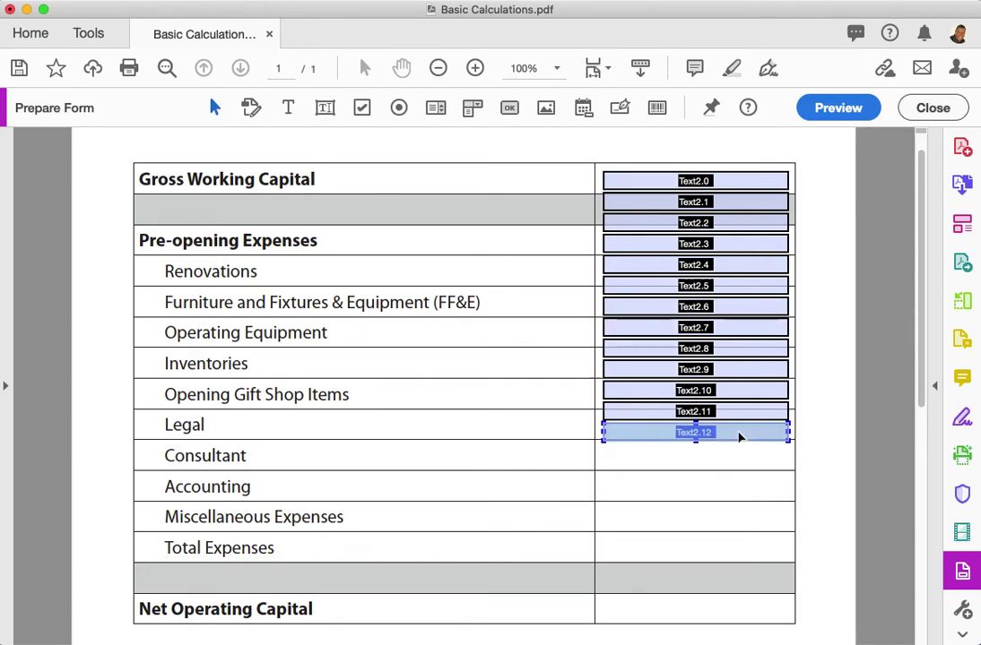
pyautogui.moveTo(740, 437); pyautogui.dragTo(738, 608)
pyautogui.click(727, 412)
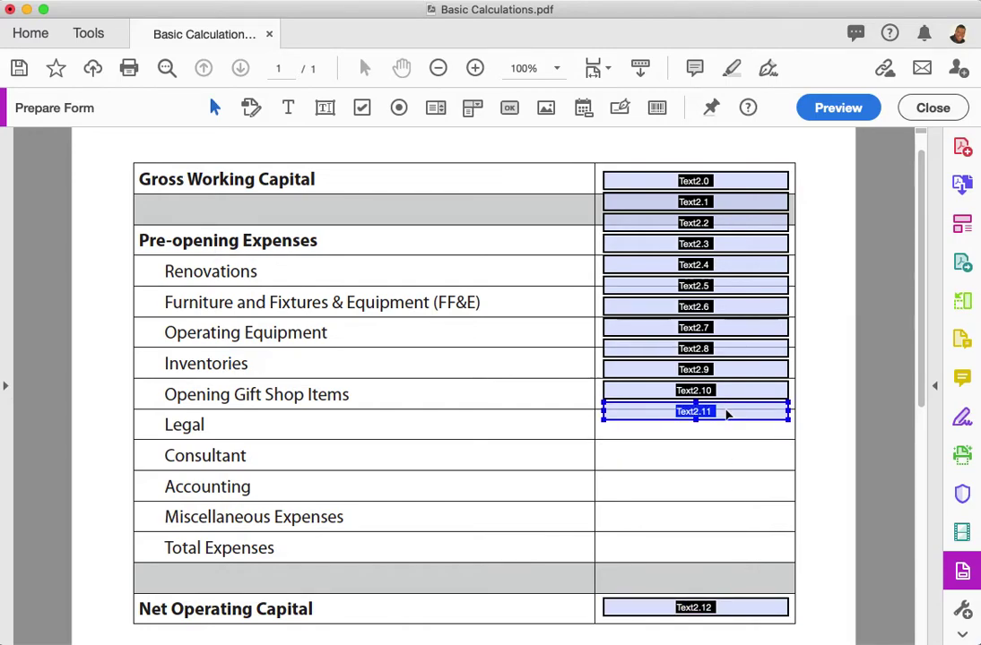
pyautogui.moveTo(727, 412); pyautogui.dragTo(723, 549)
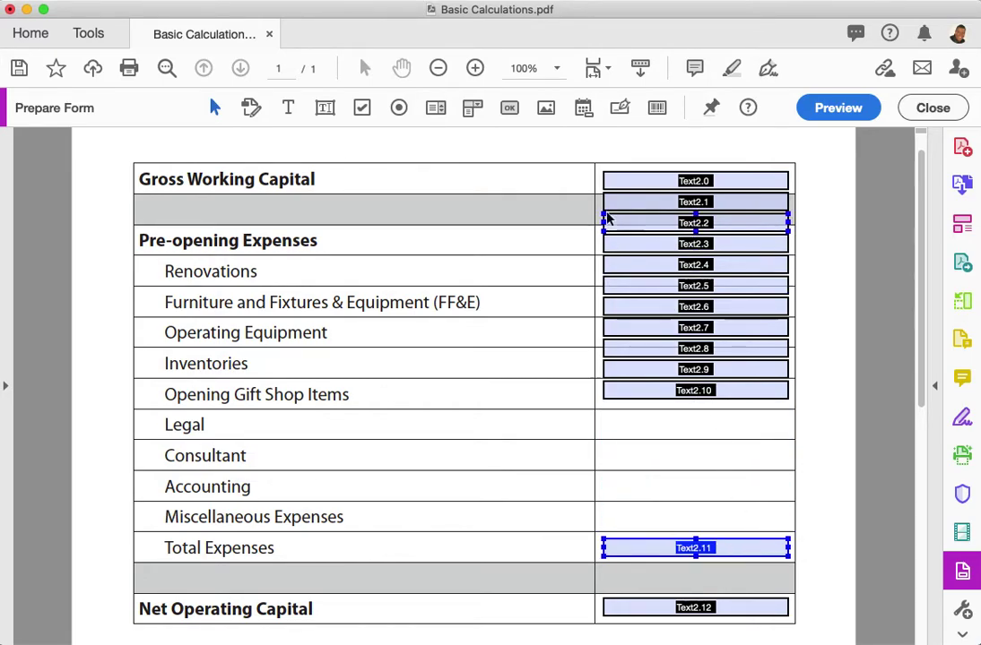
pyautogui.moveTo(596, 204); pyautogui.dragTo(760, 430)
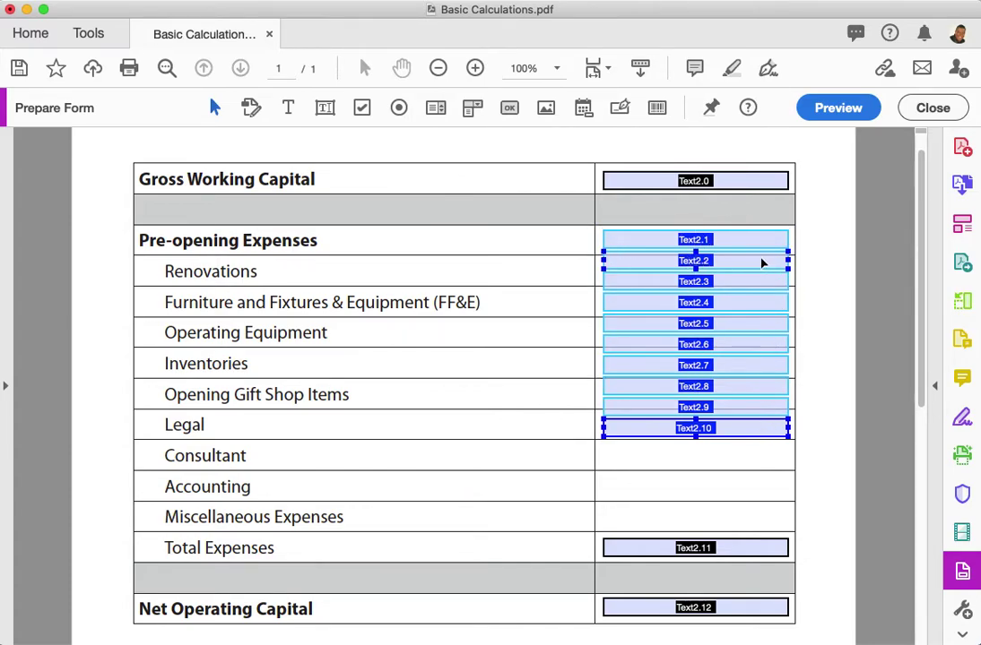
# - Distribute Text2.1 through Text2.11 vertically, one per row from Pre-opening Expenses to Total Expenses
pyautogui.keyDown('shift'); pyautogui.click(695, 548); pyautogui.keyUp('shift')
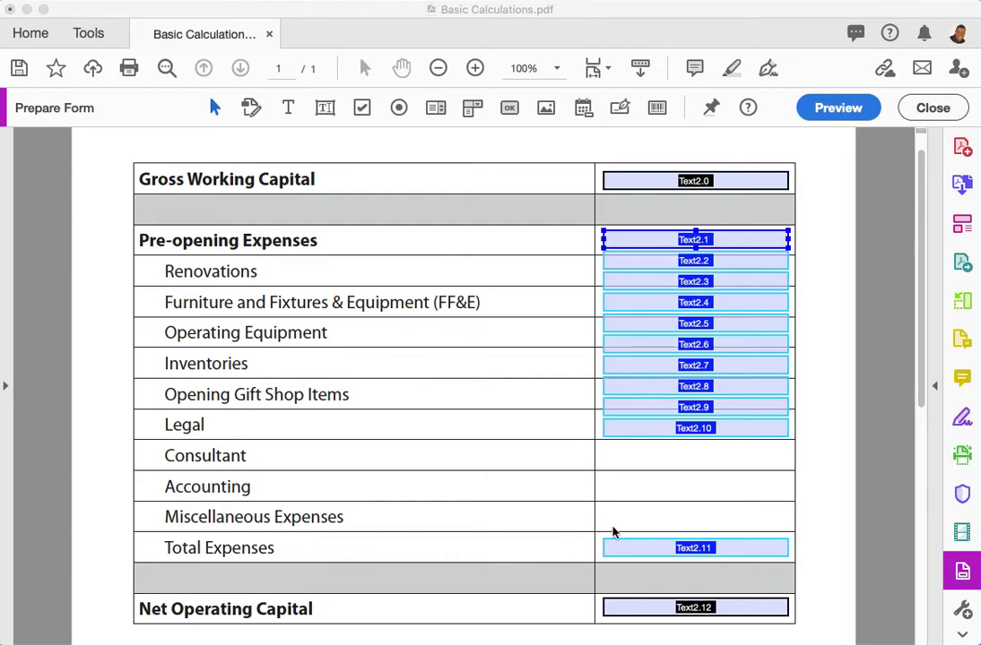
pyautogui.rightClick(714, 241)
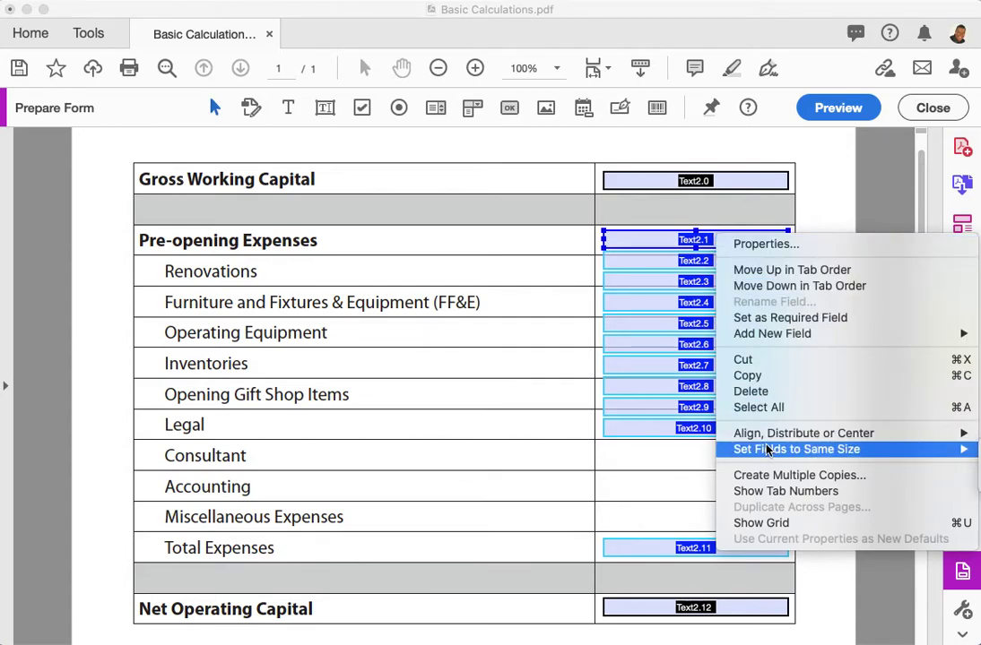
pyautogui.moveTo(769, 437)
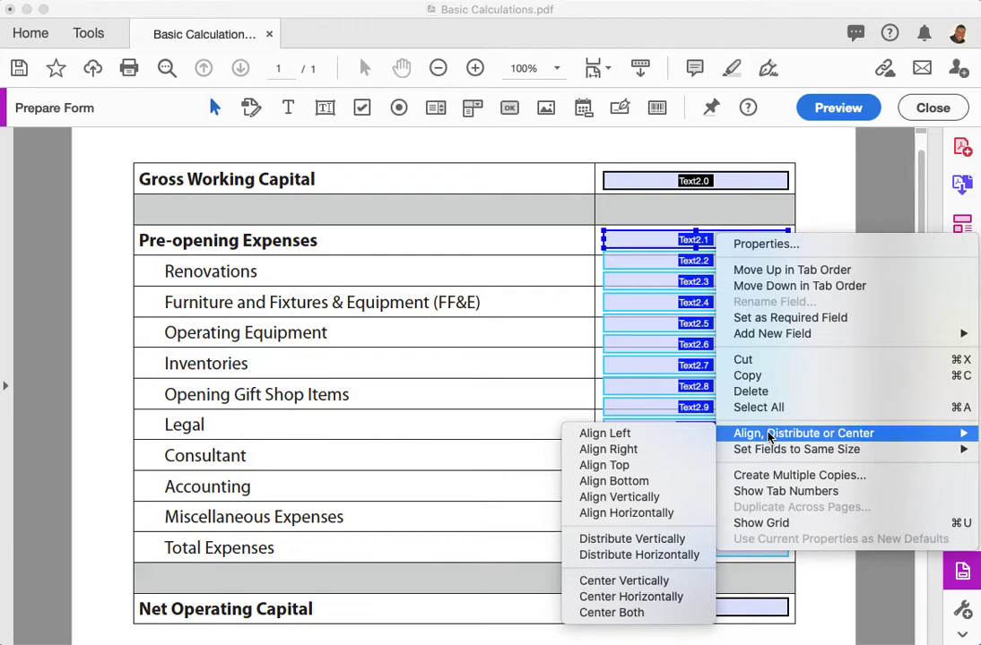
pyautogui.click(644, 541)
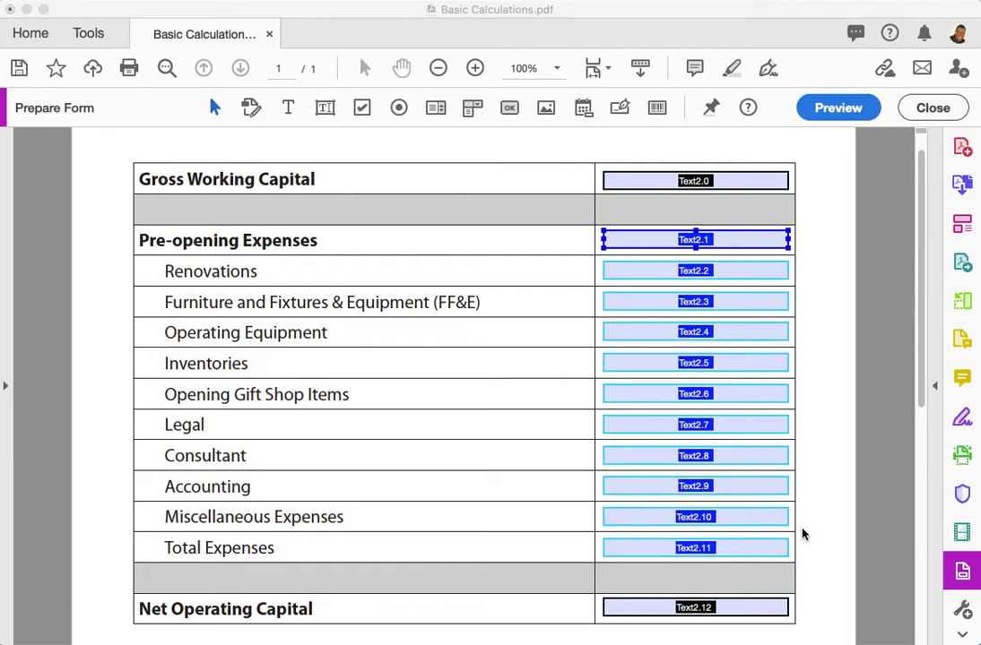
pyautogui.click(799, 552)
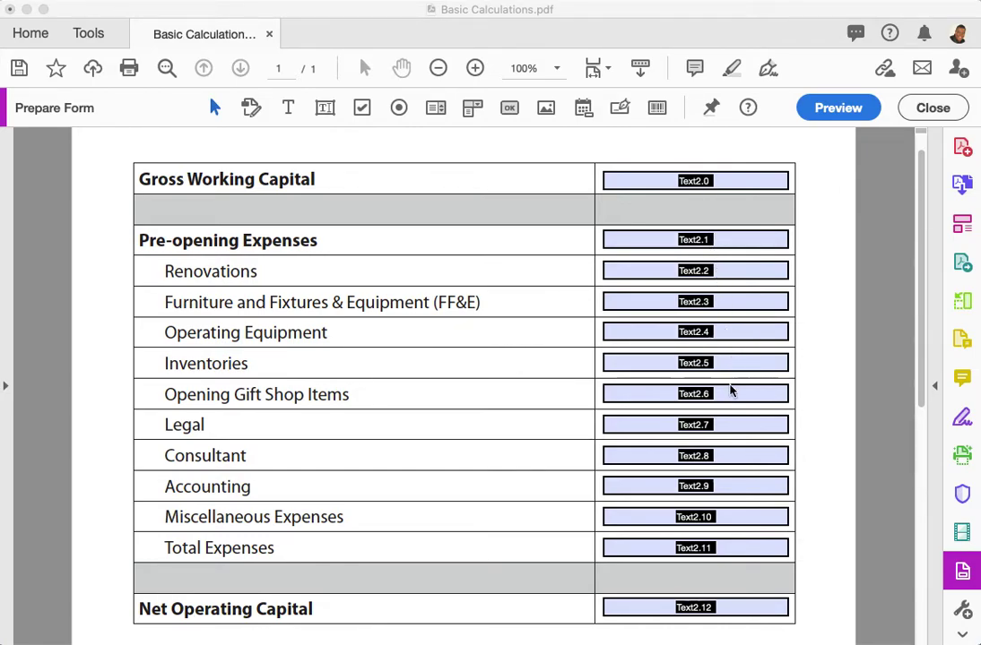
pyautogui.click(744, 550)
pyautogui.click(791, 552)
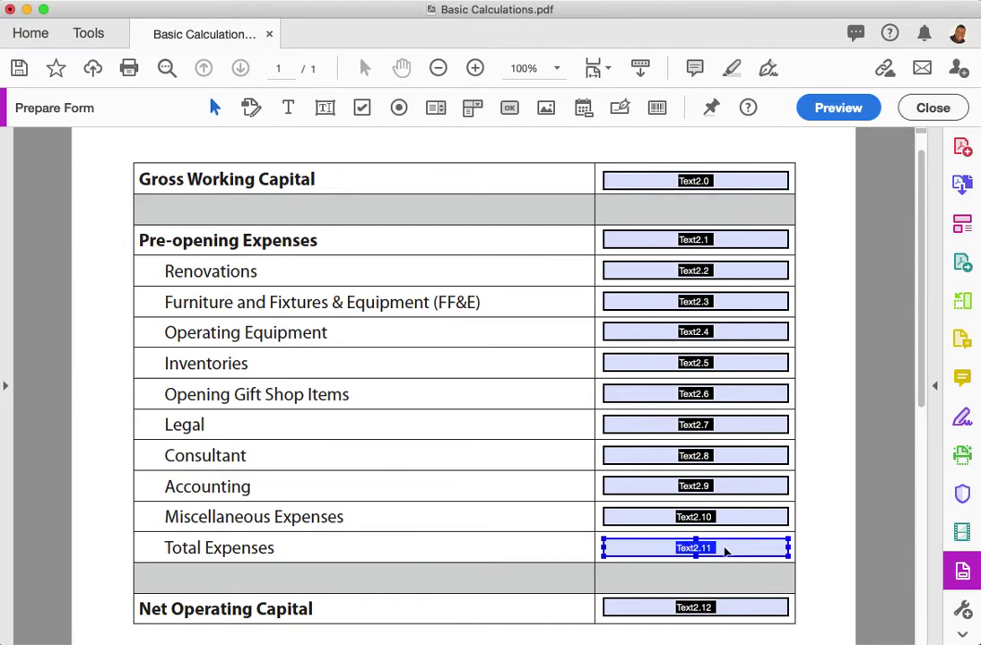
# - Set Text2.11's calculation to 'Value is the sum (+)' and open the field picker
pyautogui.rightClick(726, 551)
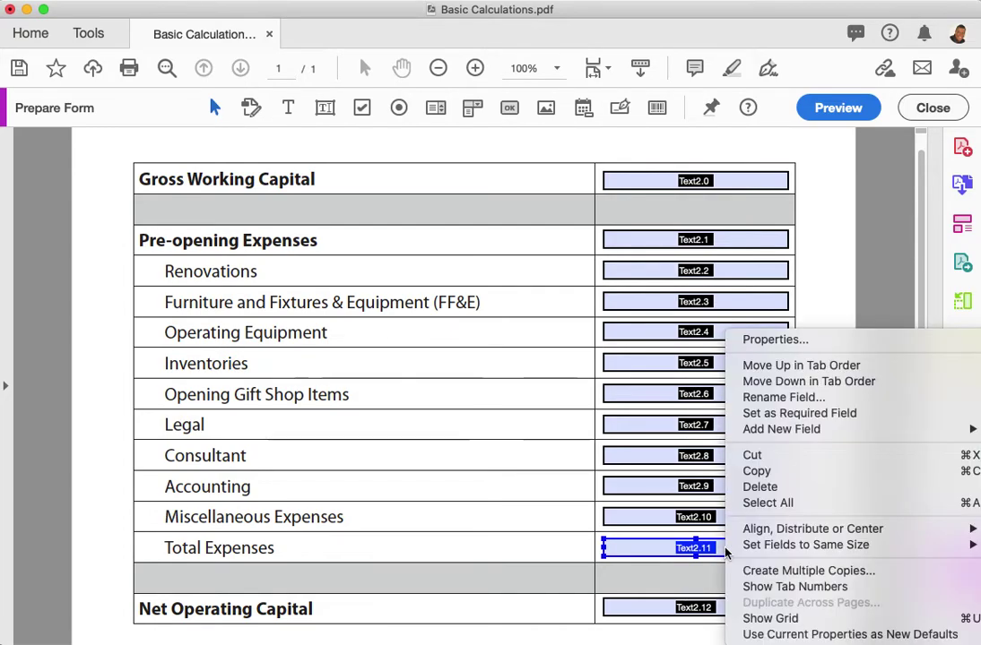
pyautogui.click(752, 341)
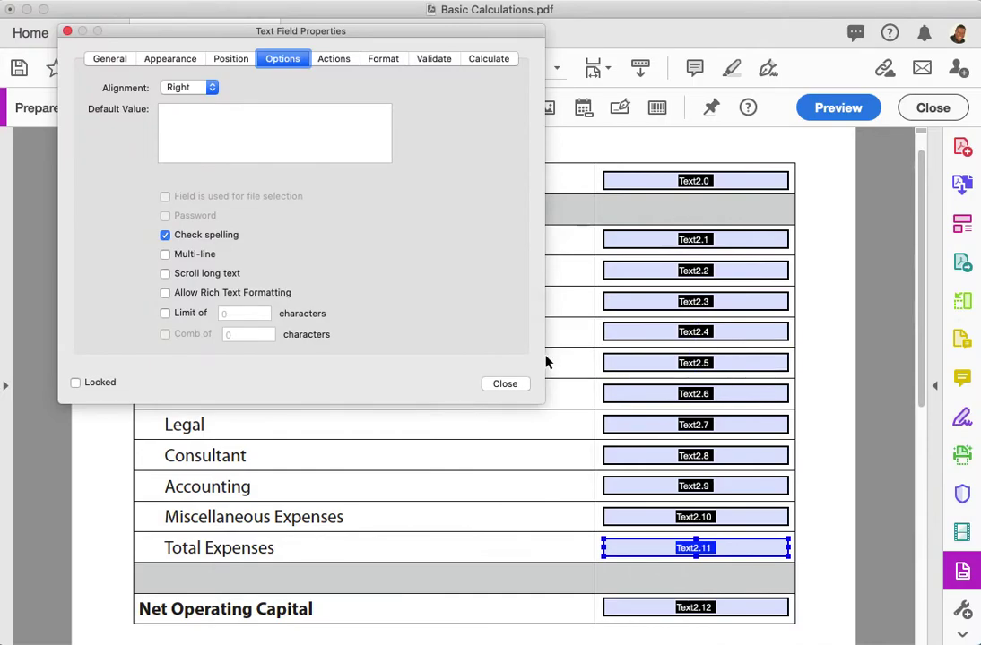
pyautogui.click(487, 59)
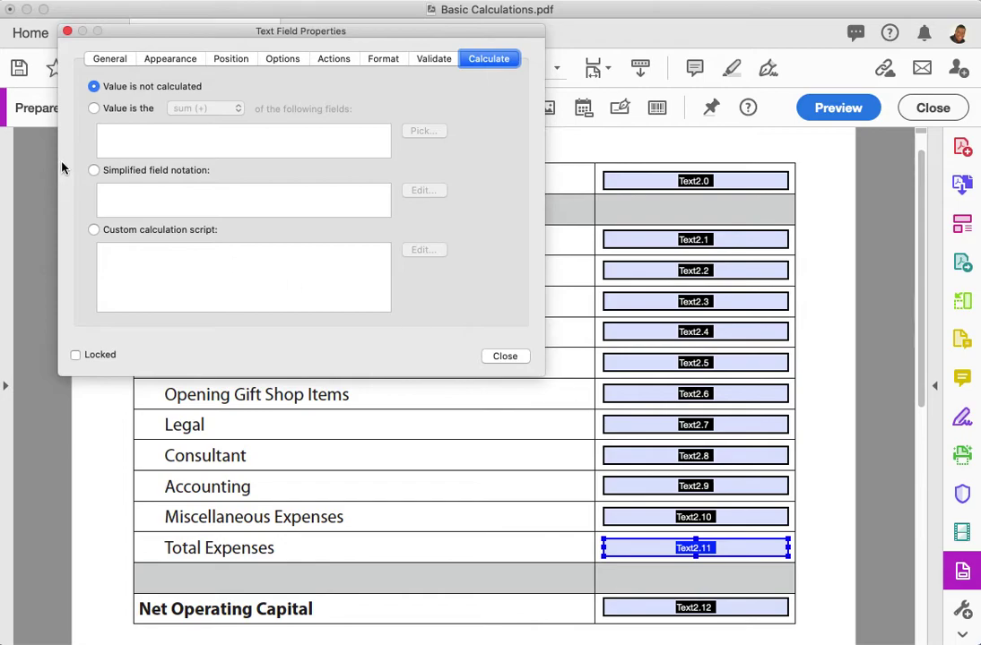
pyautogui.click(94, 108)
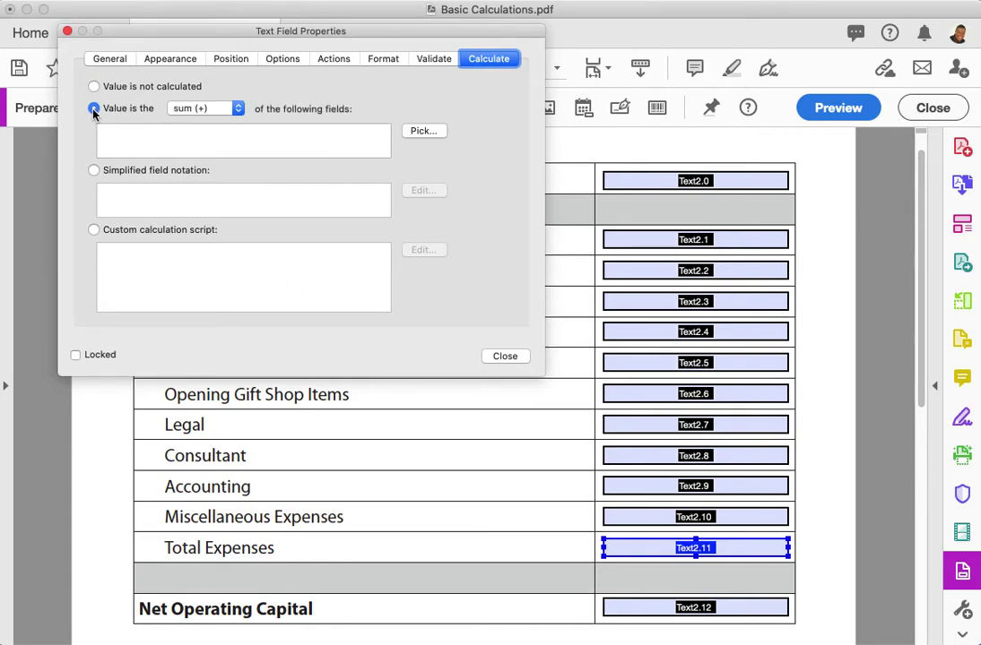
pyautogui.click(425, 132)
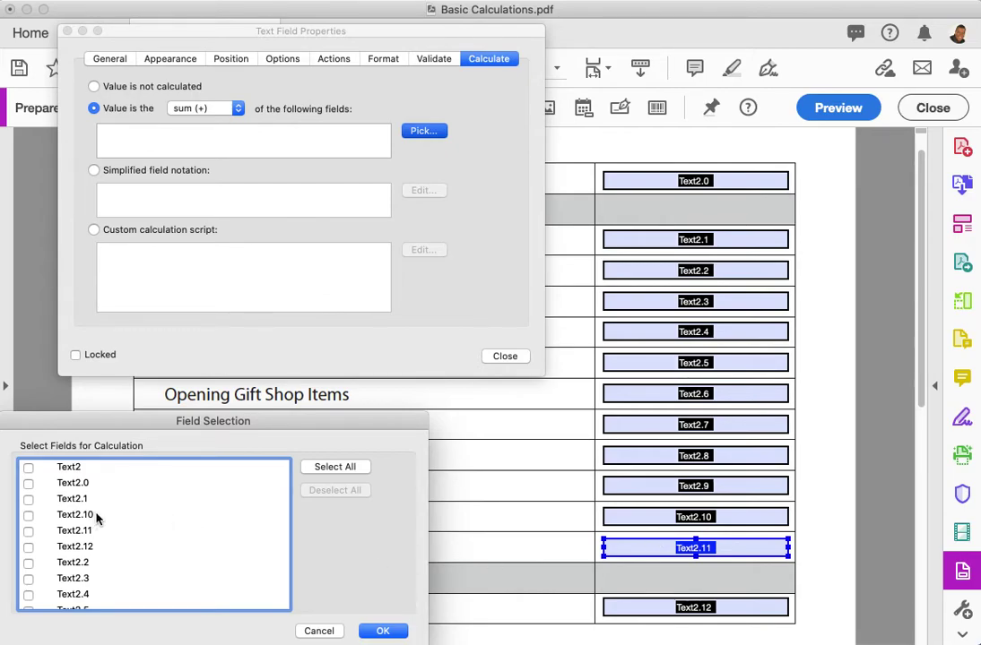
# - Check Text2.1 through Text2.10 as the fields to sum and confirm the selection
pyautogui.click(28, 499)
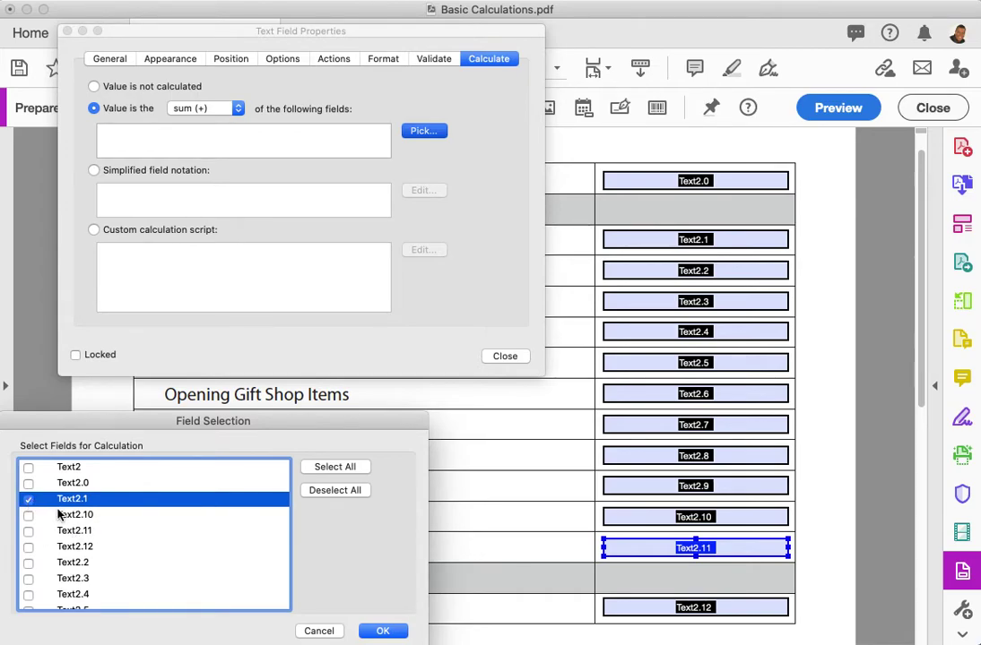
pyautogui.click(28, 516)
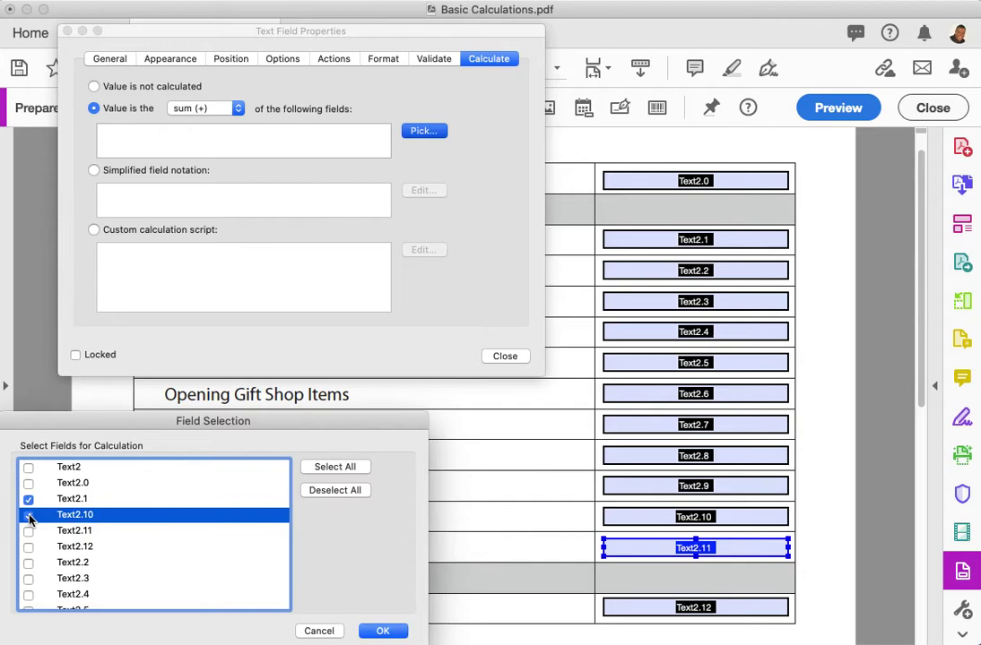
pyautogui.click(28, 516)
pyautogui.scroll(-2, 54, 562)
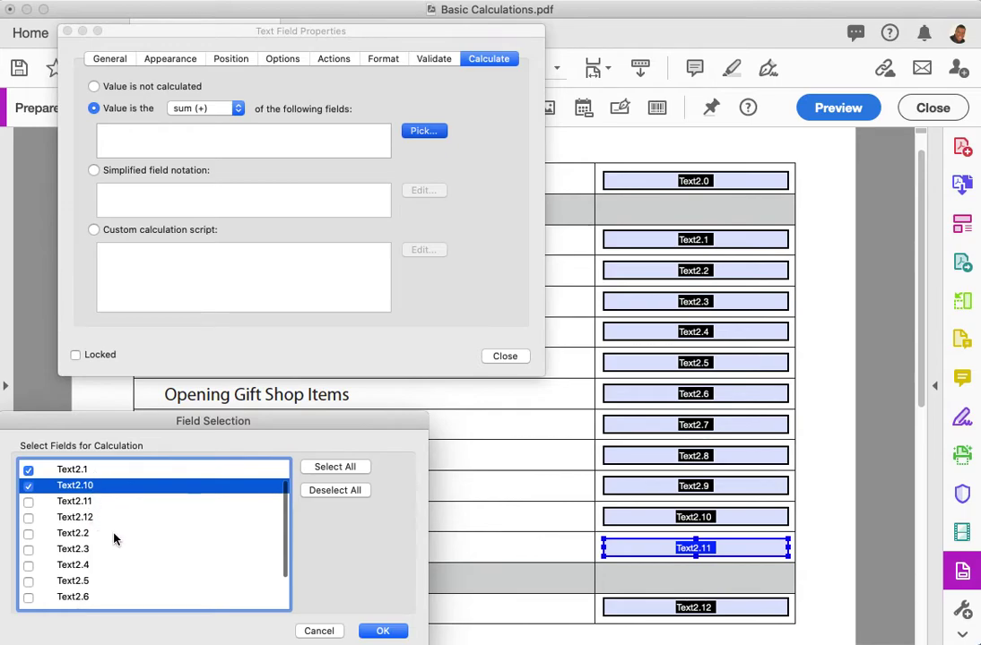
pyautogui.click(28, 534)
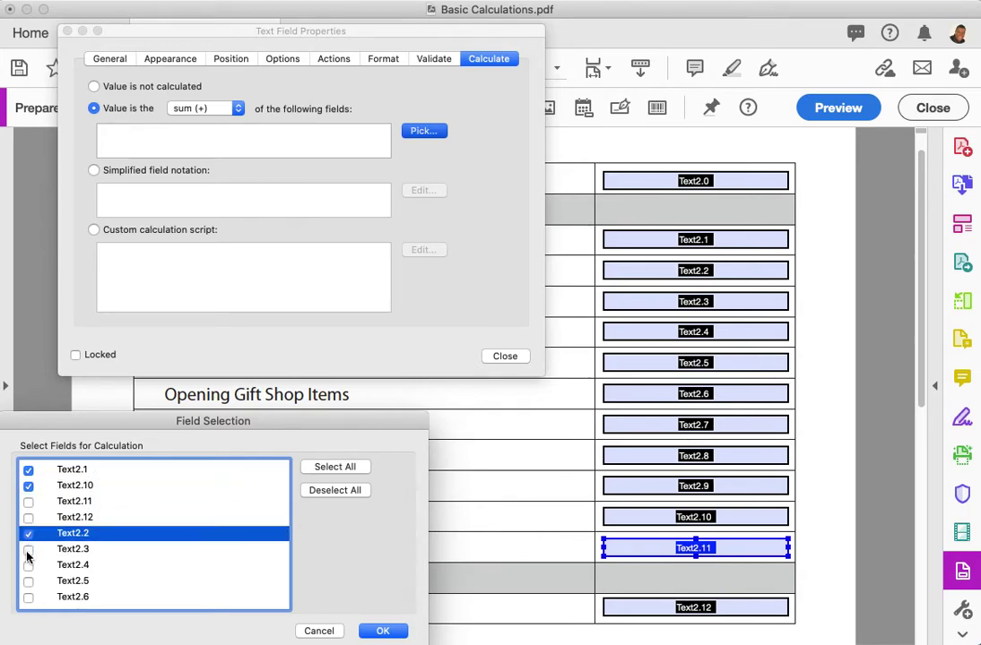
pyautogui.click(28, 550)
pyautogui.click(27, 566)
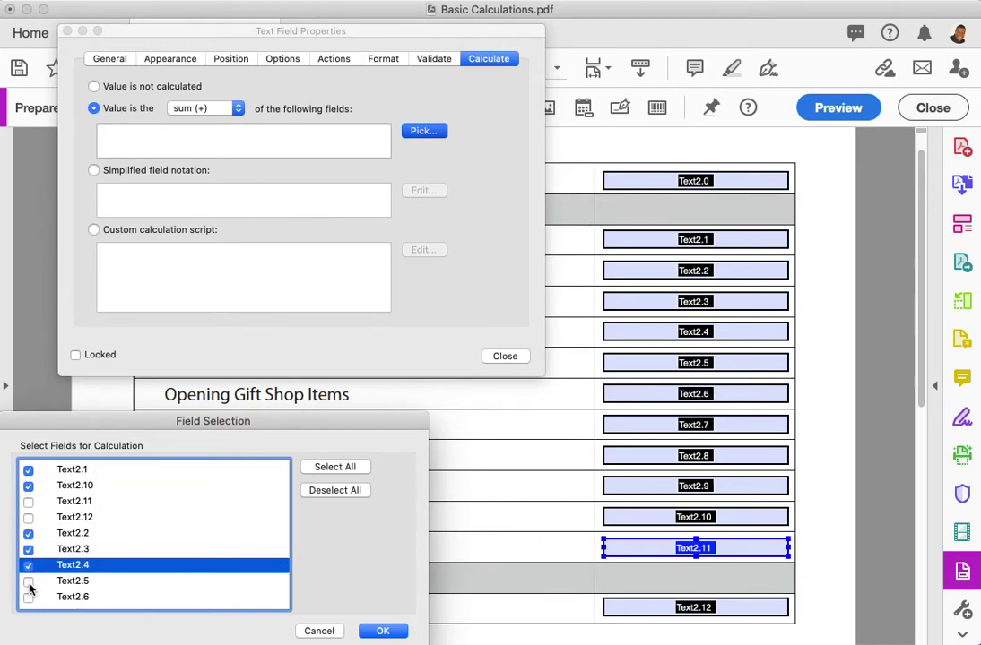
pyautogui.click(28, 581)
pyautogui.scroll(-2, 79, 578)
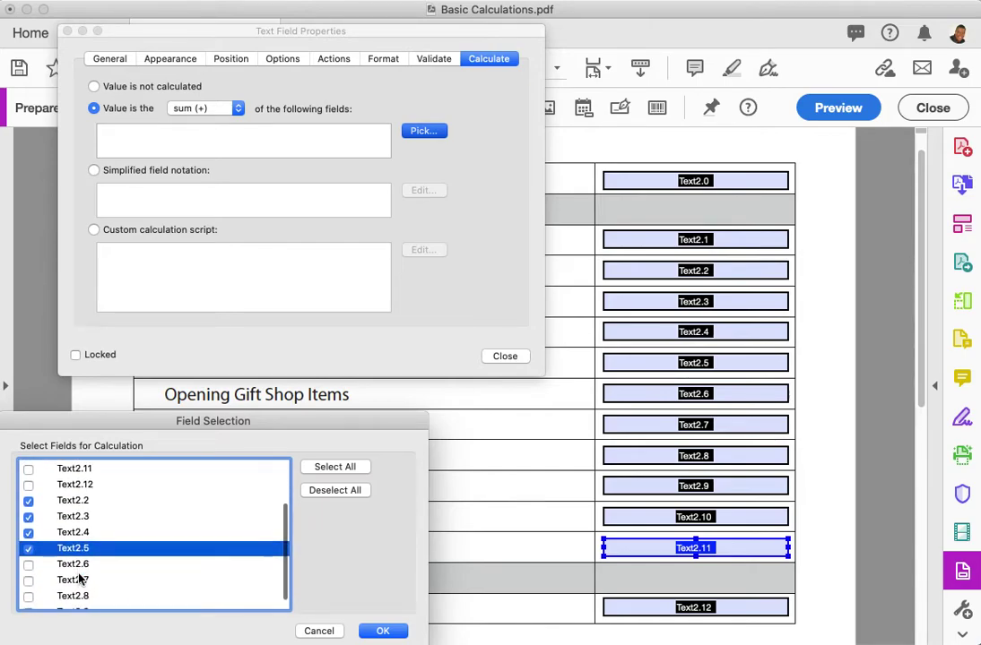
pyautogui.click(28, 562)
pyautogui.click(29, 577)
pyautogui.click(31, 593)
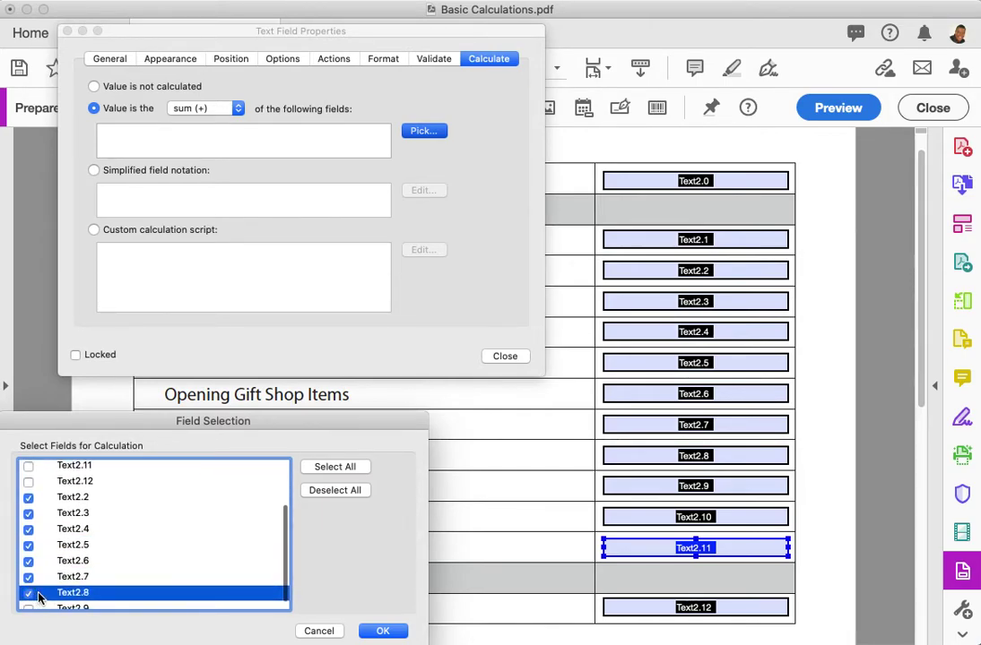
pyautogui.scroll(-1, 114, 580)
pyautogui.click(28, 599)
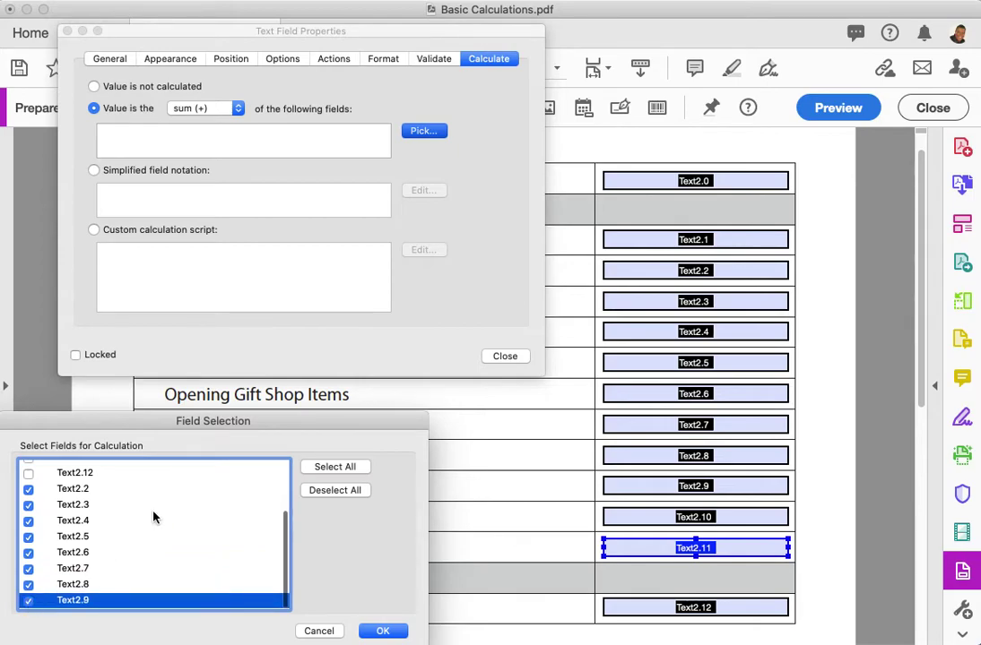
pyautogui.scroll(3, 152, 517)
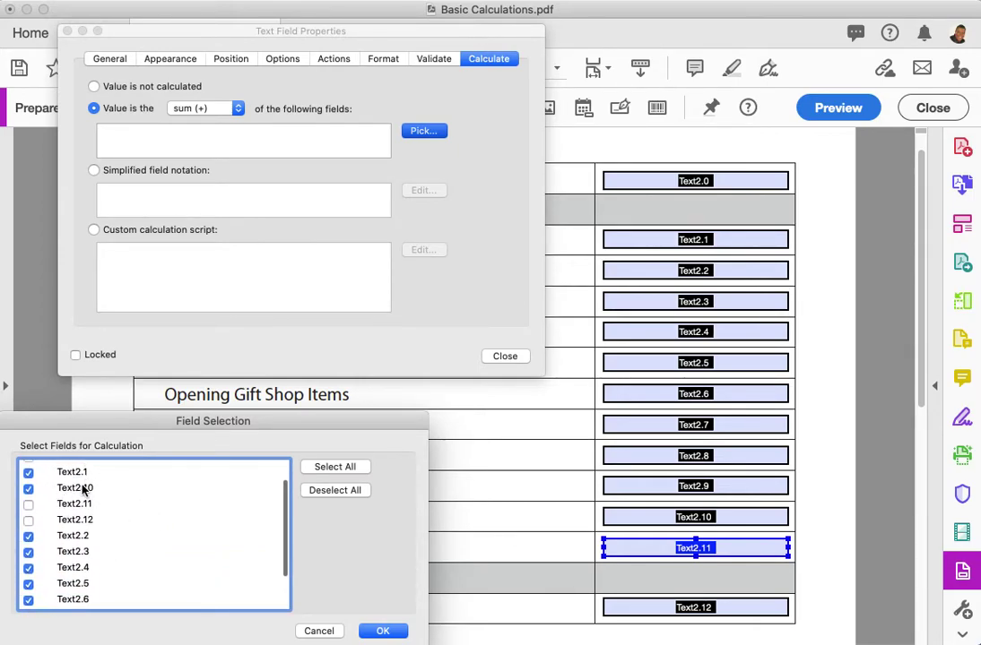
pyautogui.scroll(2, 121, 493)
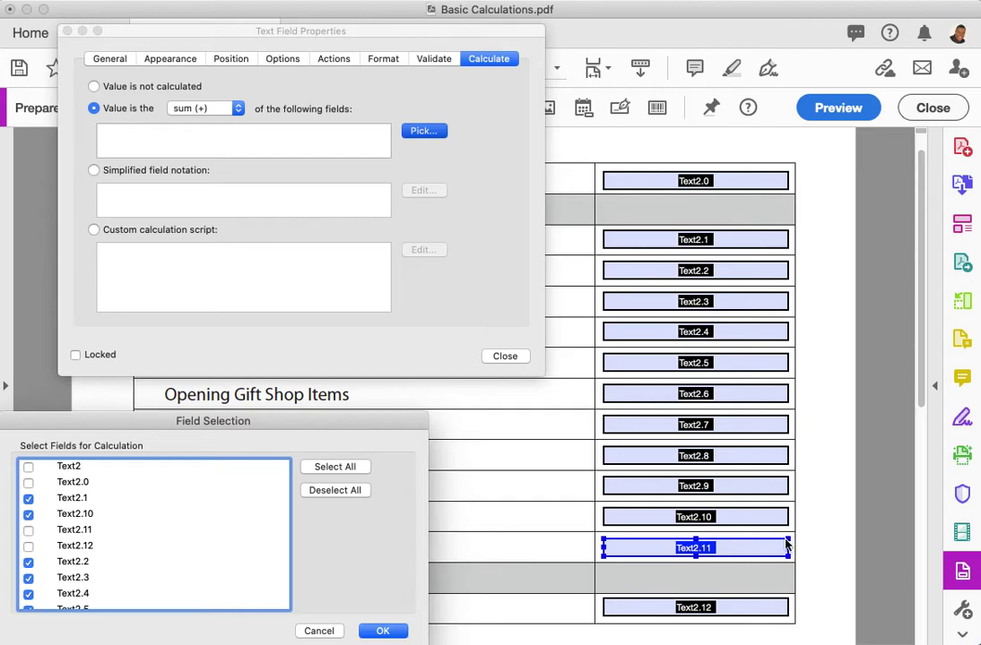
pyautogui.click(382, 631)
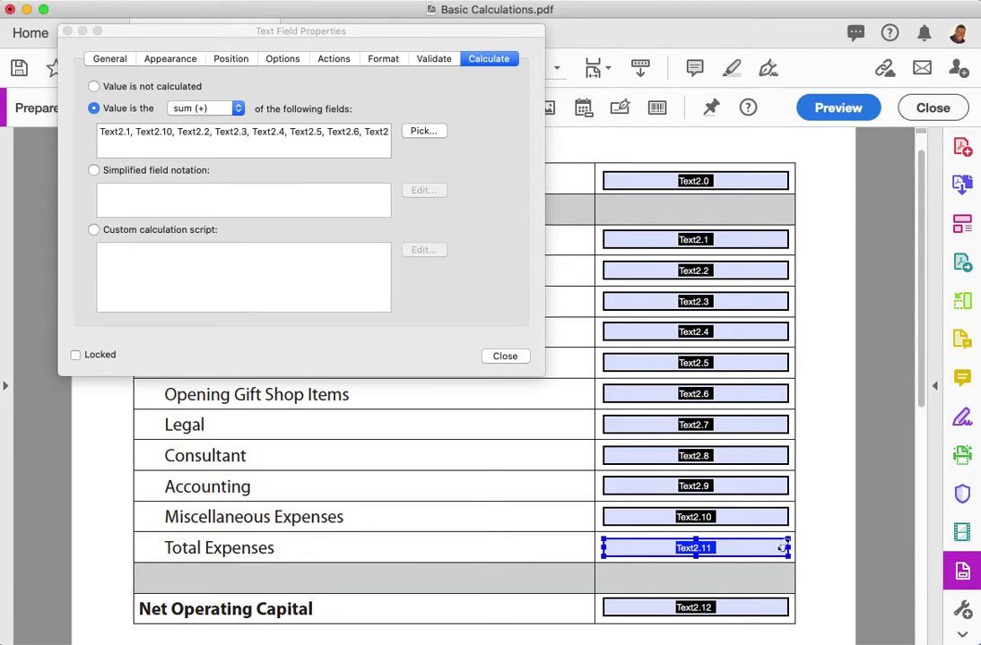
# - Close the Text2.11 properties, leaving Total Expenses showing 0
pyautogui.click(494, 356)
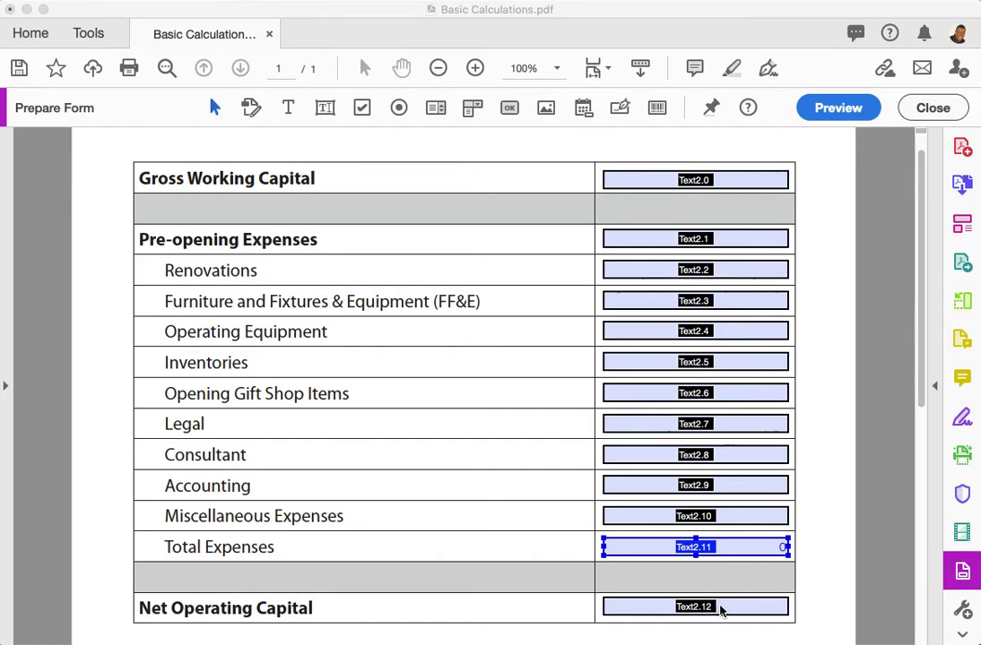
# - Switch Text2.12's calculation to Simplified field notation and open its empty formula editor
pyautogui.click(720, 609)
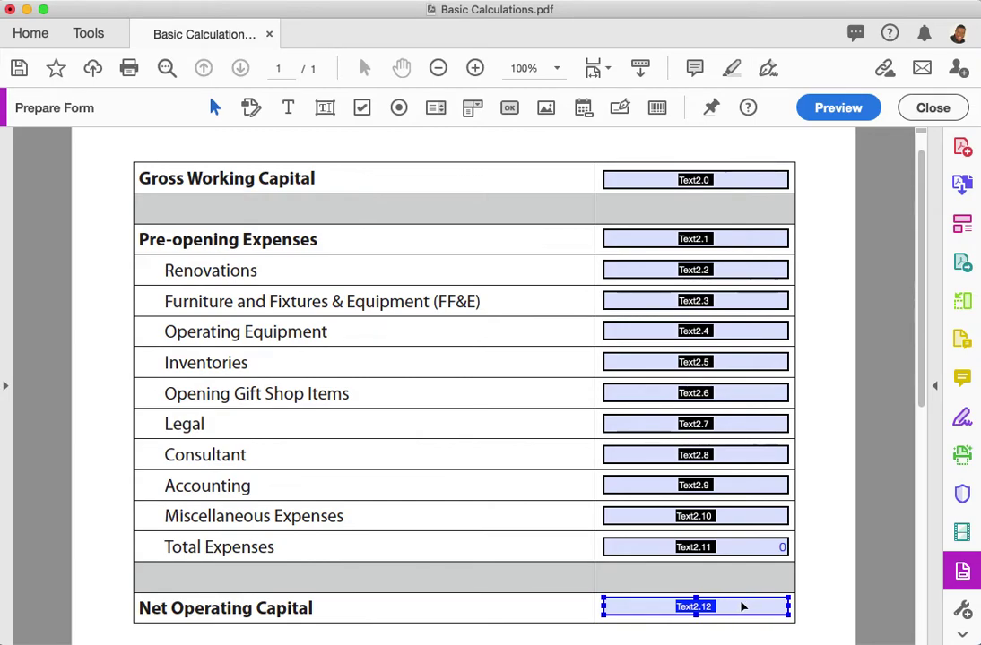
pyautogui.rightClick(741, 608)
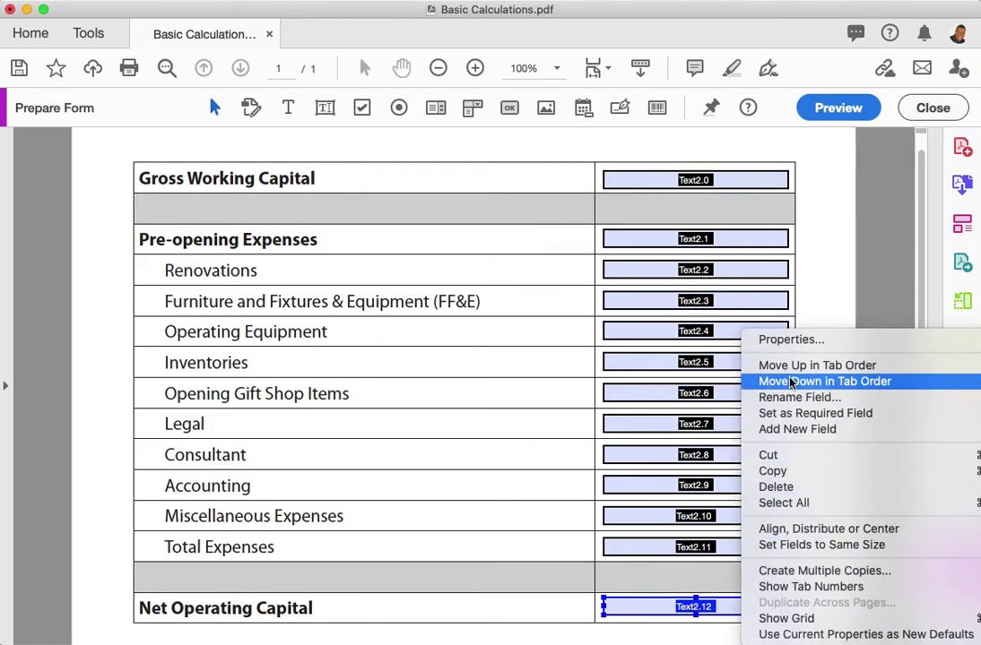
pyautogui.click(778, 340)
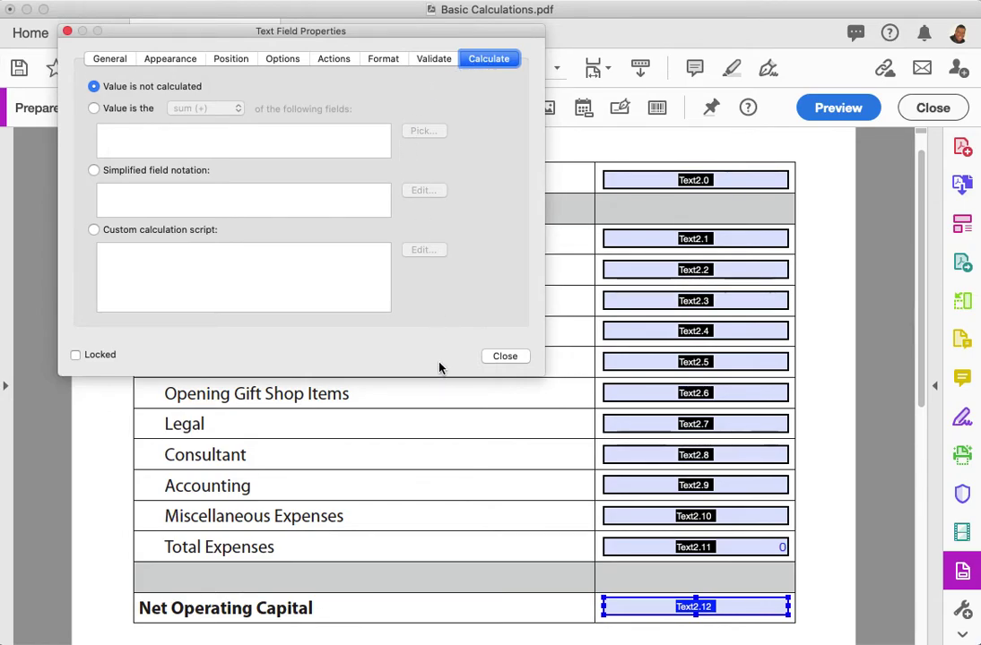
pyautogui.click(94, 108)
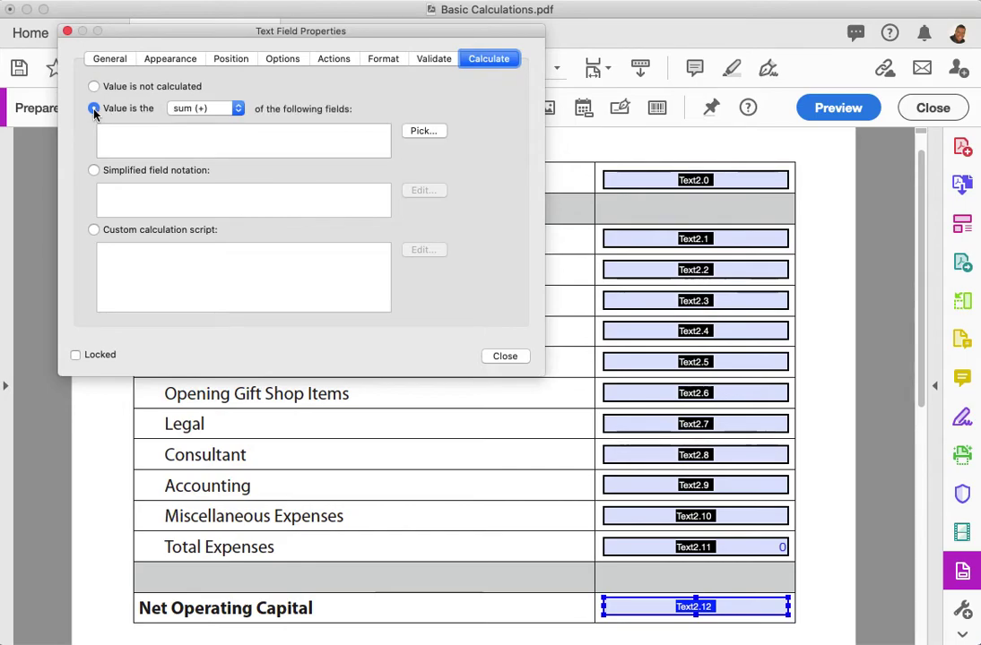
pyautogui.click(215, 114)
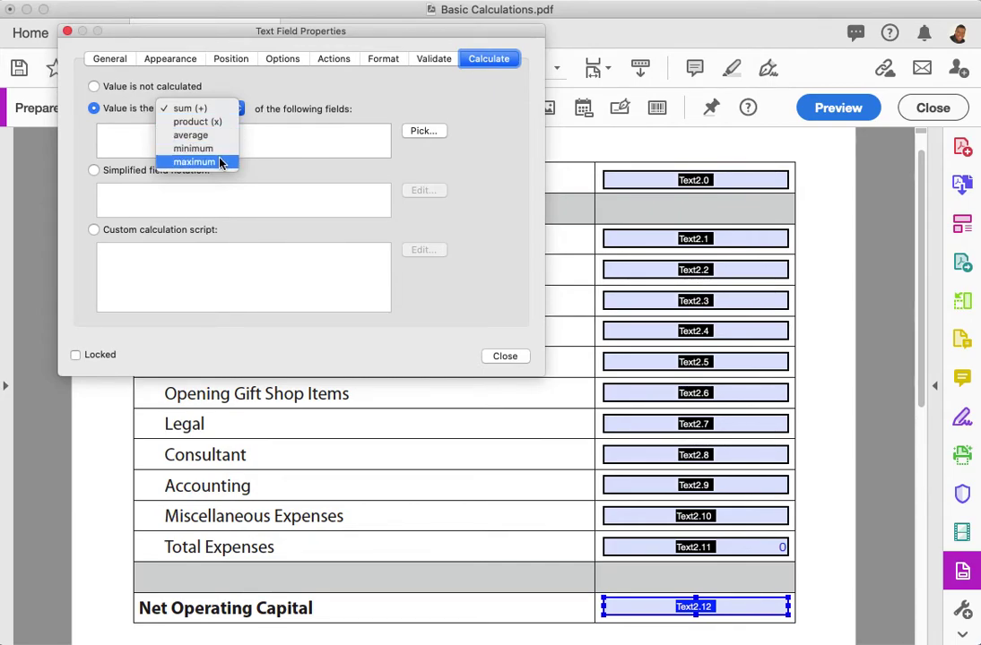
pyautogui.click(278, 94)
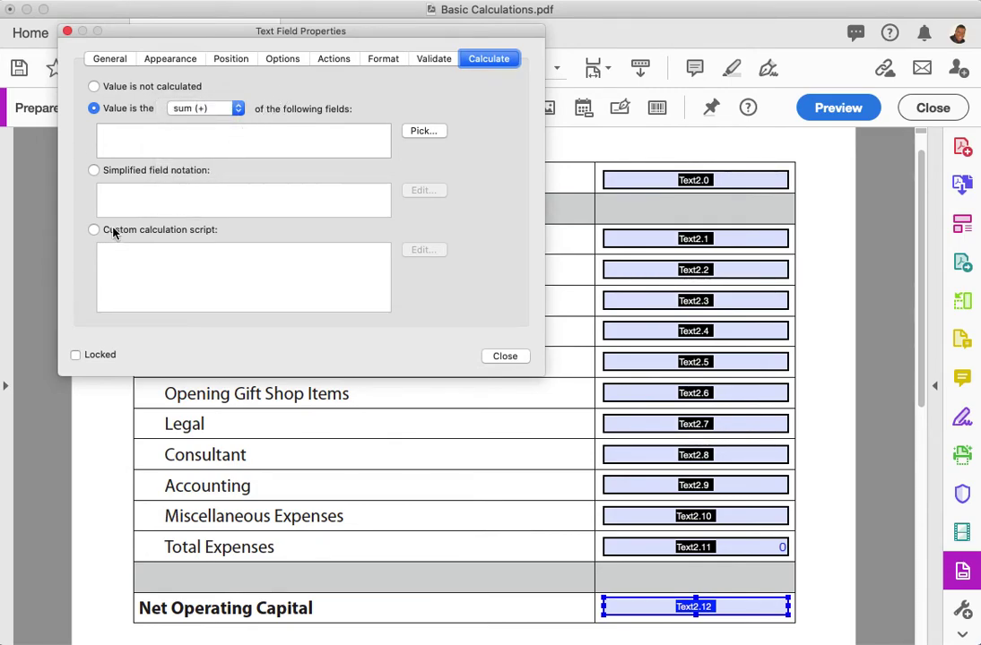
pyautogui.click(94, 171)
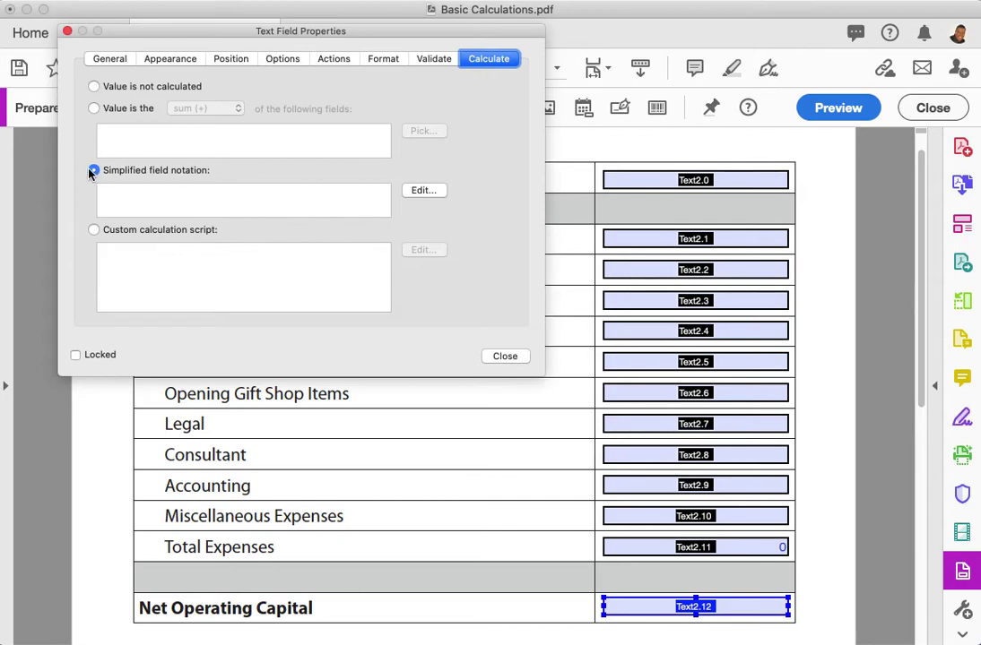
pyautogui.click(426, 191)
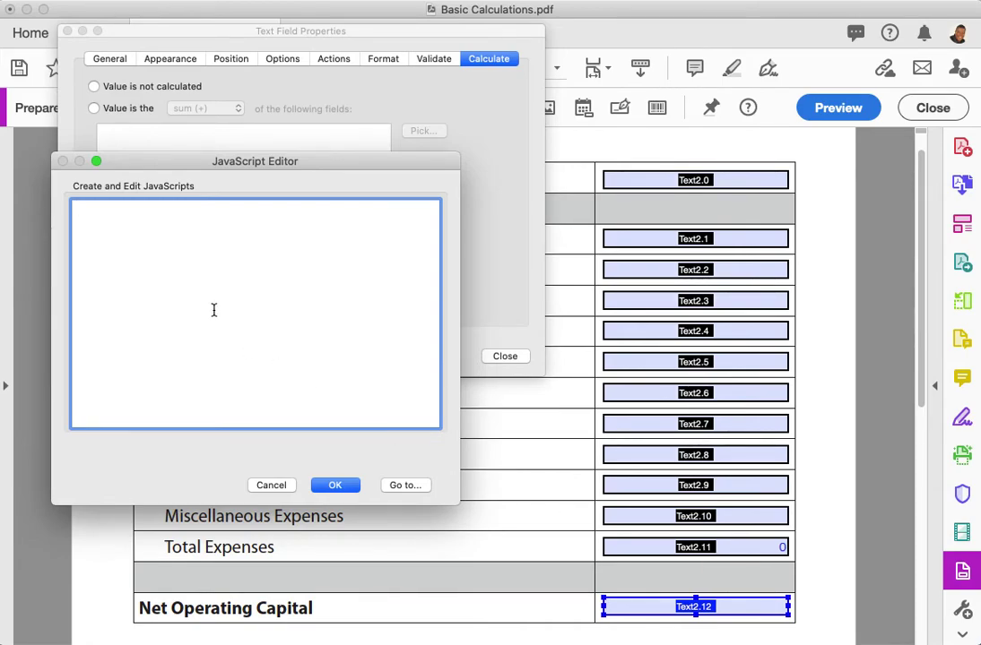
# - Enter the formula Text2\.0-Text2\.11 for Net Operating Capital and close Text Field Properties
pyautogui.click(85, 210)
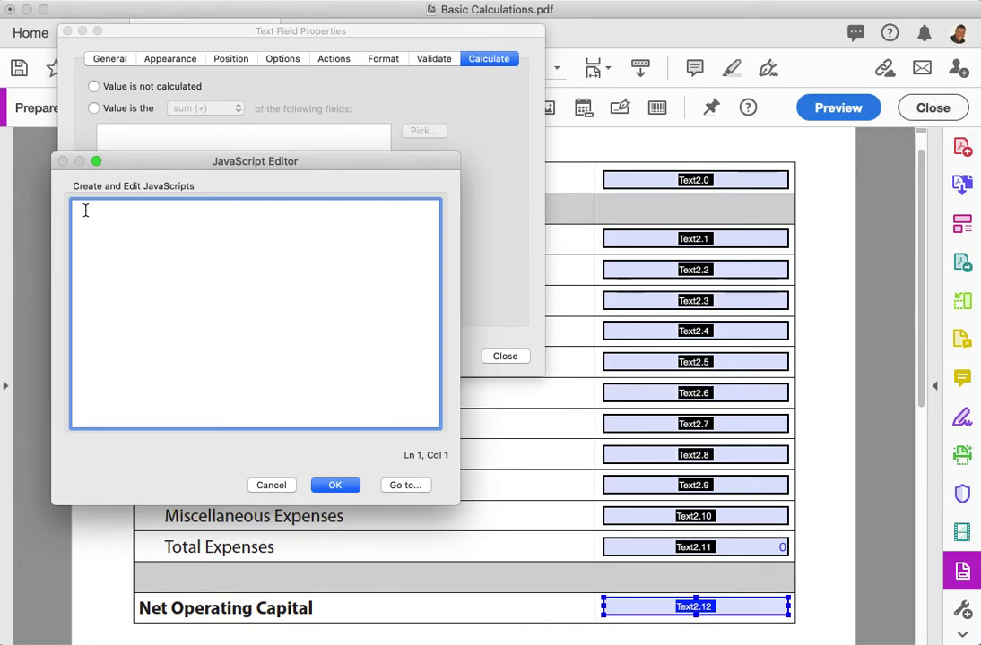
pyautogui.write('Text2')
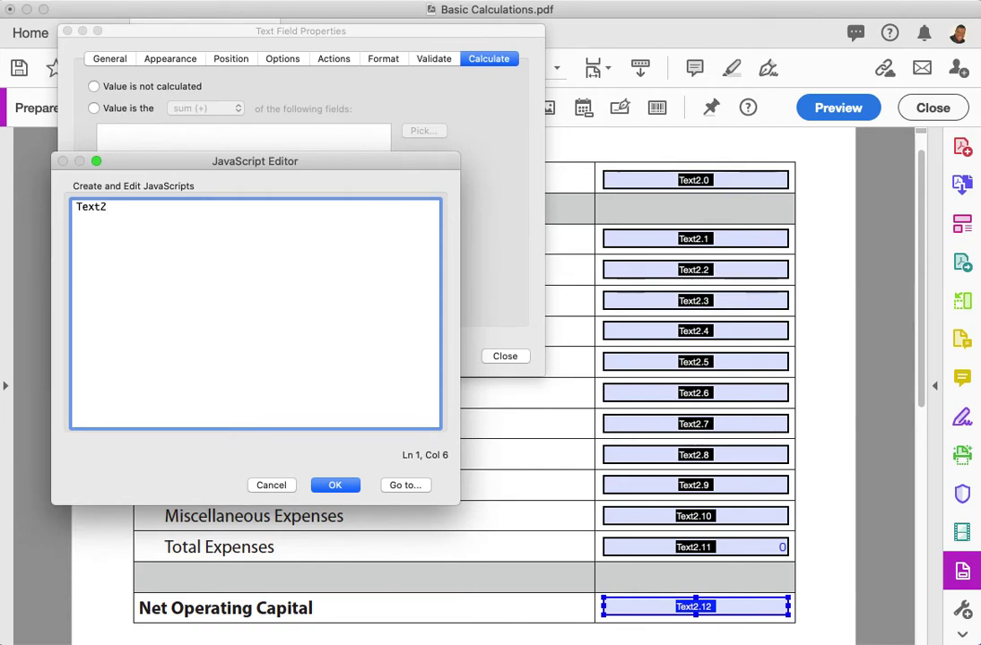
pyautogui.write('\\.0-')
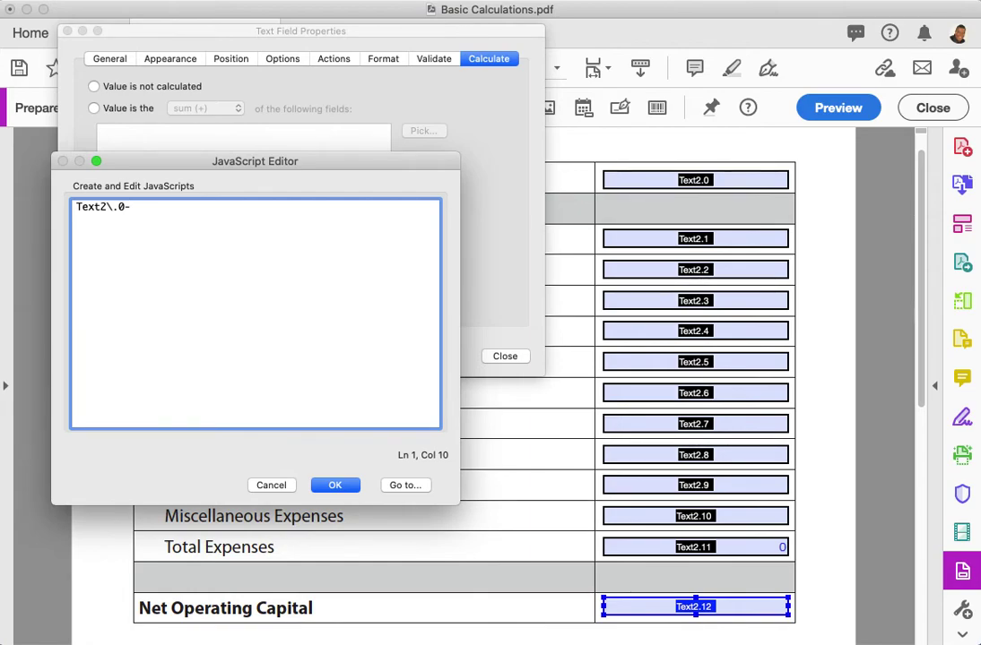
pyautogui.write('Text')
pyautogui.write('2')
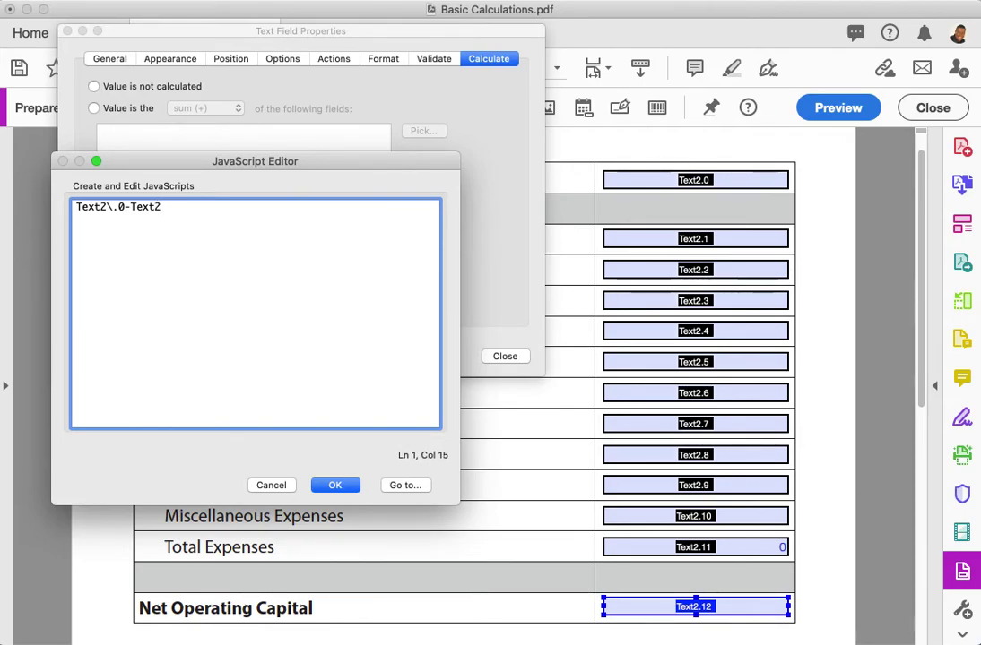
pyautogui.write('\\.11')
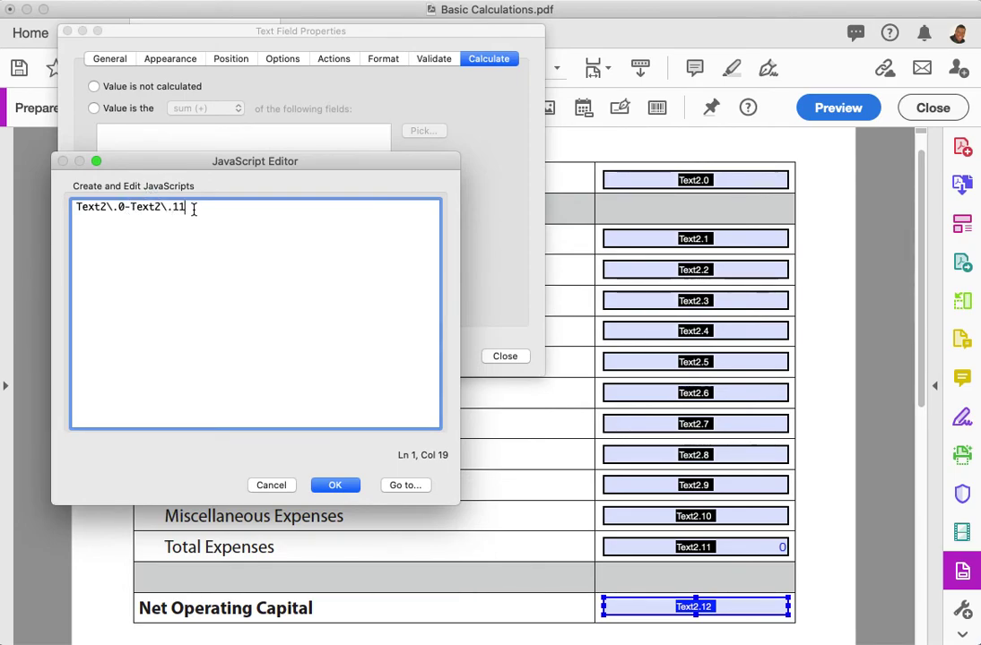
pyautogui.click(342, 486)
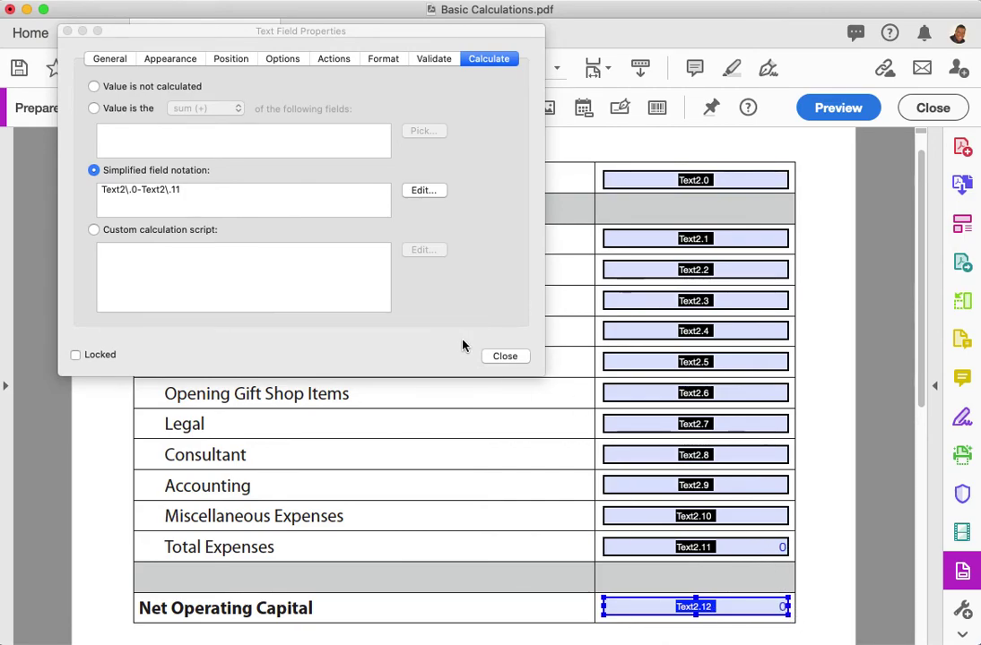
pyautogui.click(507, 360)
pyautogui.click(507, 359)
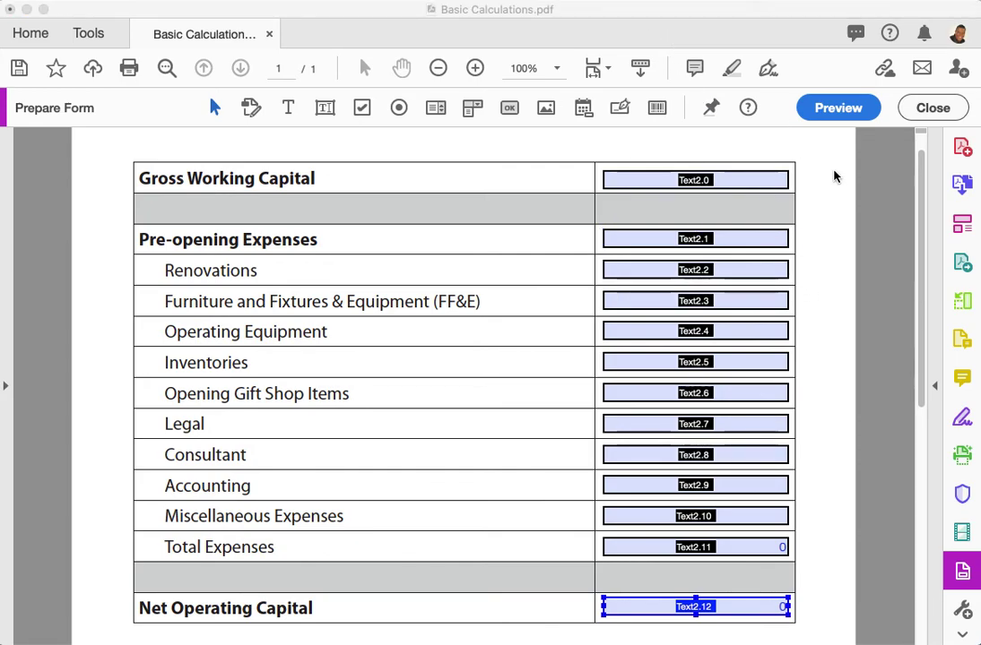
# - Switch the form to Preview mode and try out the expense fields
pyautogui.click(838, 107)
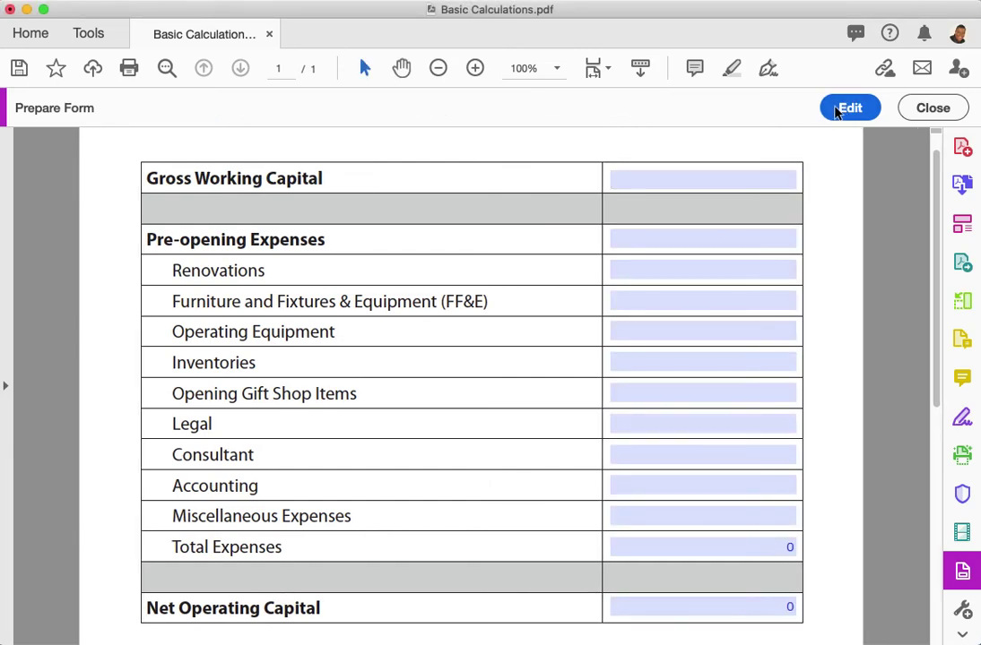
pyautogui.click(757, 305)
pyautogui.click(762, 267)
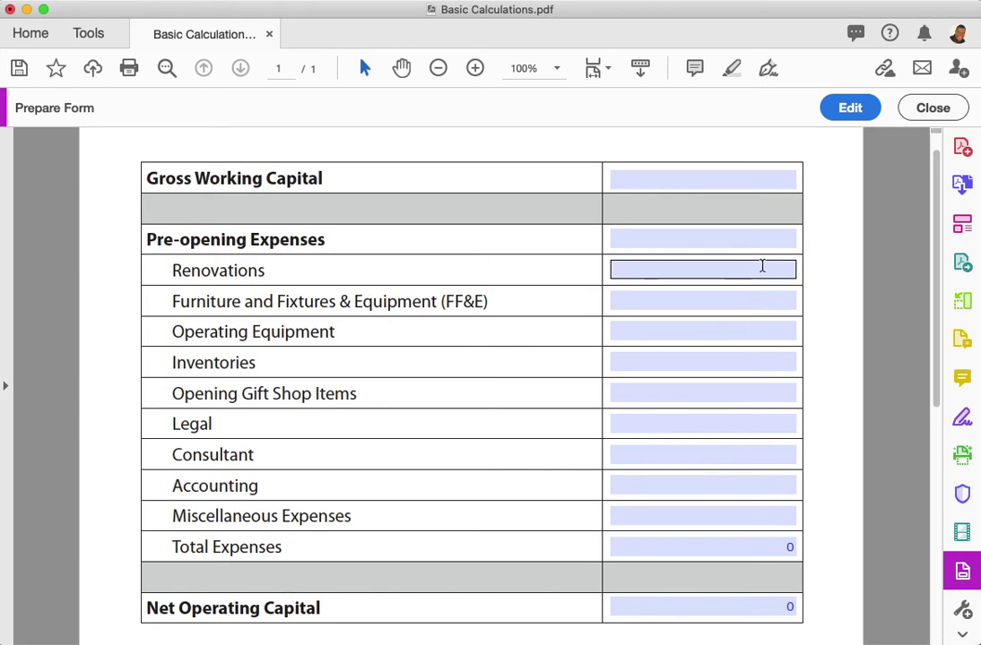
pyautogui.press('Escape')
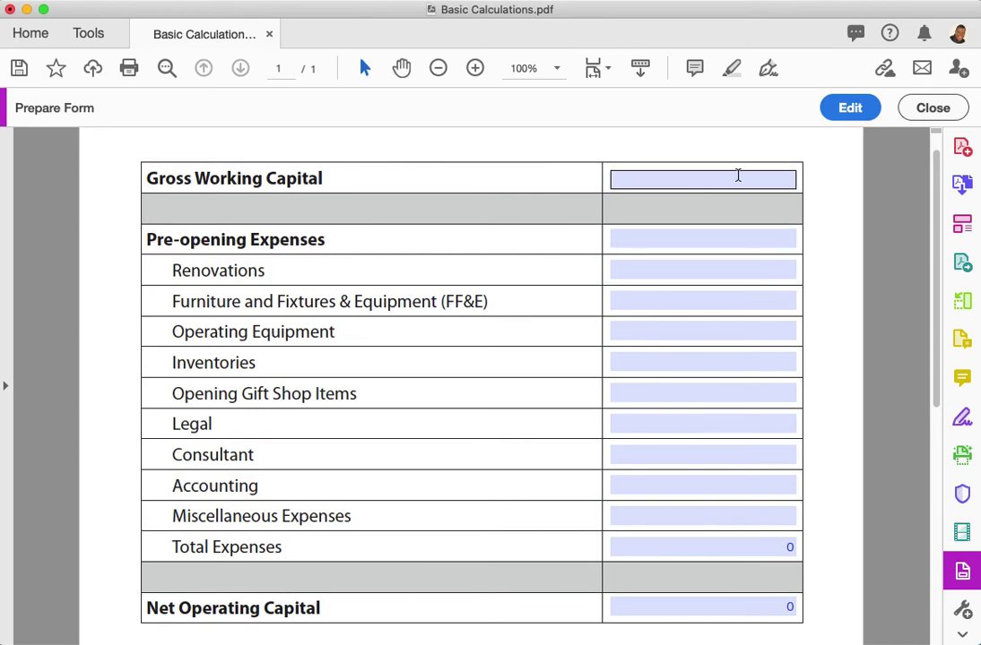
# - Enter 1000 for Gross Working Capital and 20 in the expense fields to test totals
pyautogui.click(731, 179)
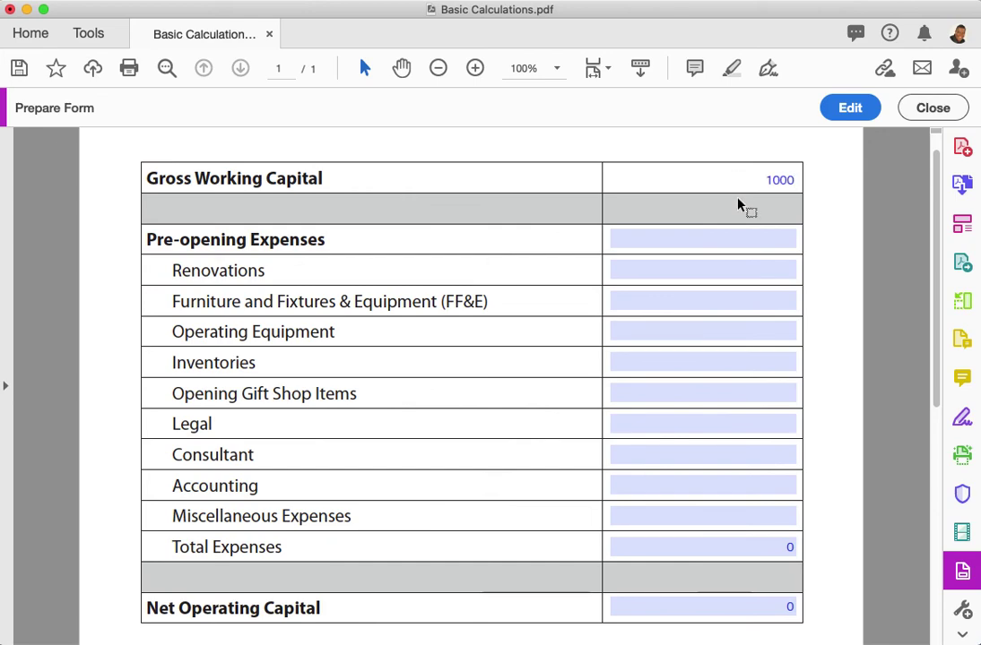
pyautogui.click(755, 237)
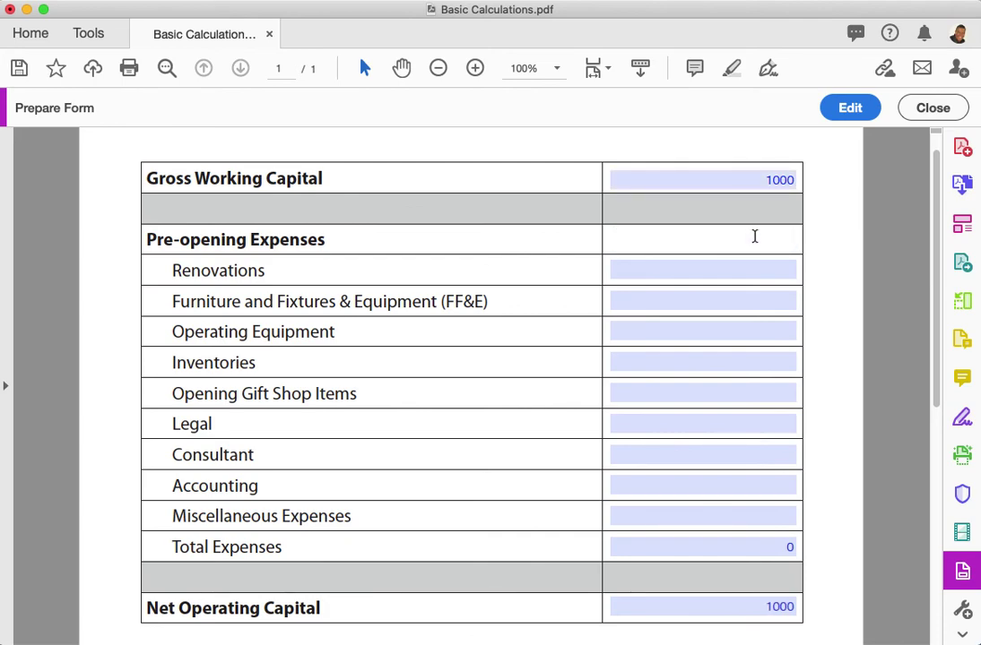
pyautogui.write('20')
pyautogui.press('Tab')
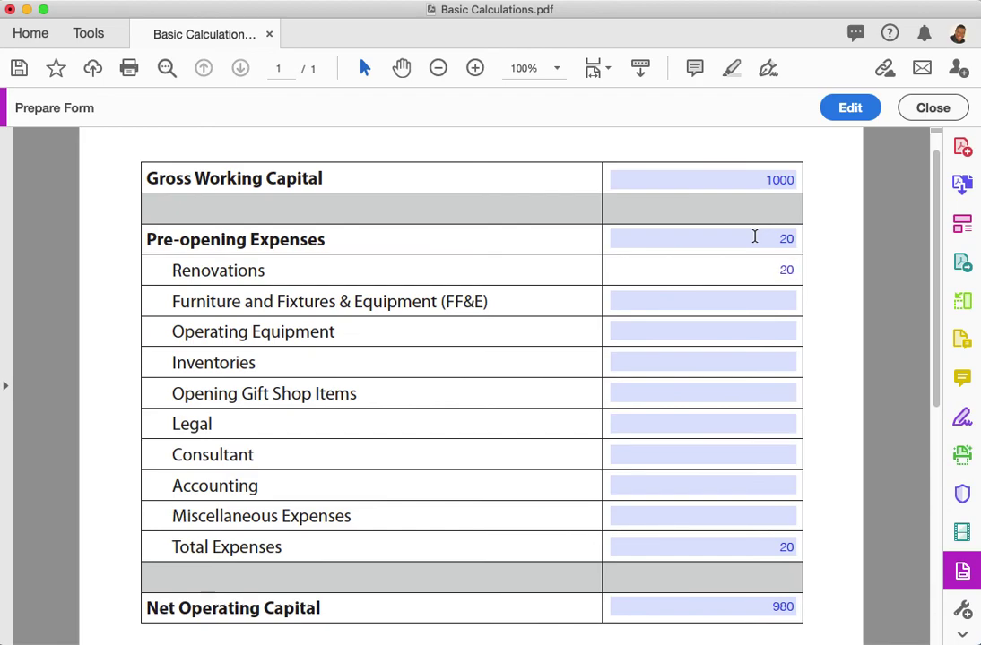
pyautogui.press('Tab')
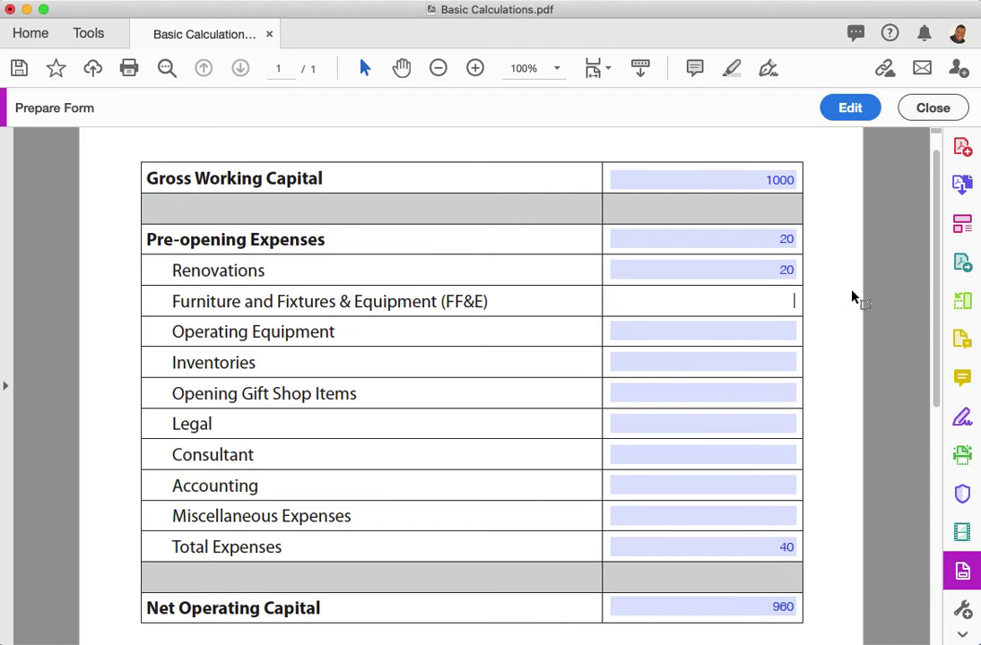